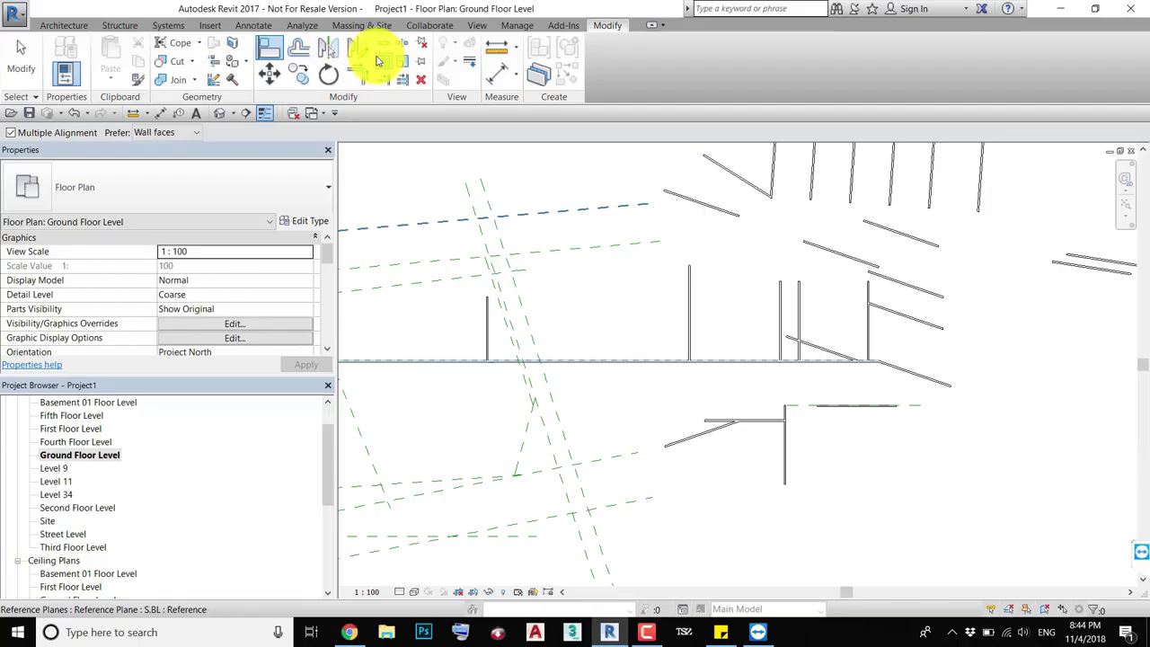
End the Align command so the ground floor plan returns to Ready selection mode
key("Escape")
key("Escape")
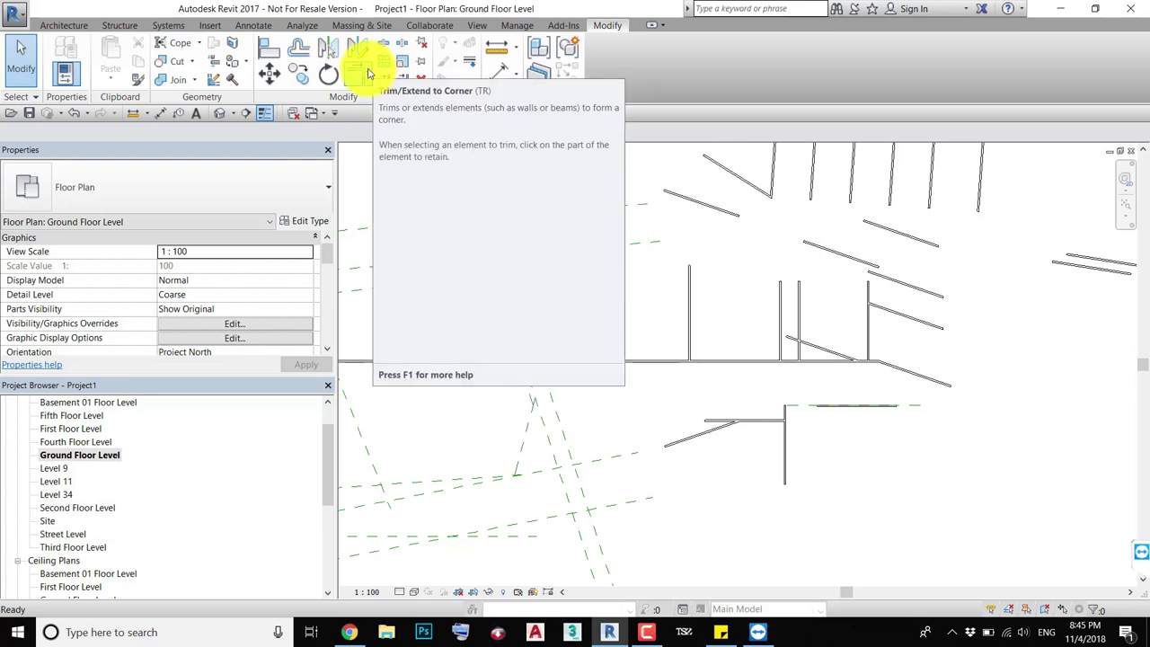
mouse_move(363, 74)
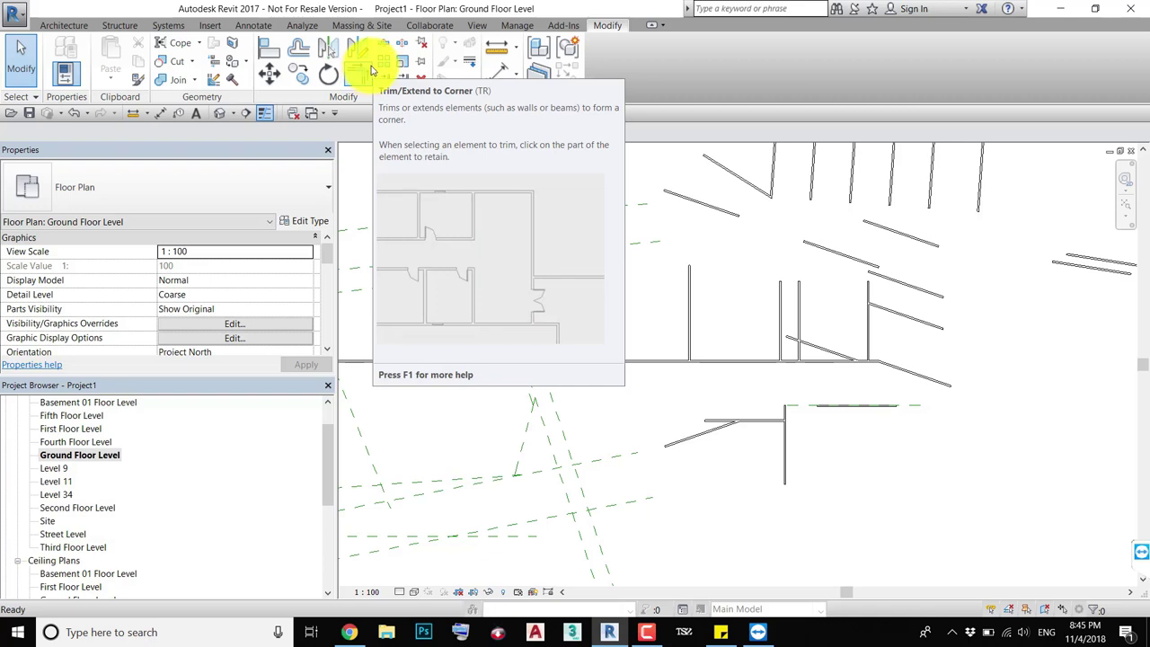
Use Trim/Extend to Corner to join both vertical walls to the angled wall above them
scroll(616, 347, "down", 1)
scroll(606, 329, "up", 1)
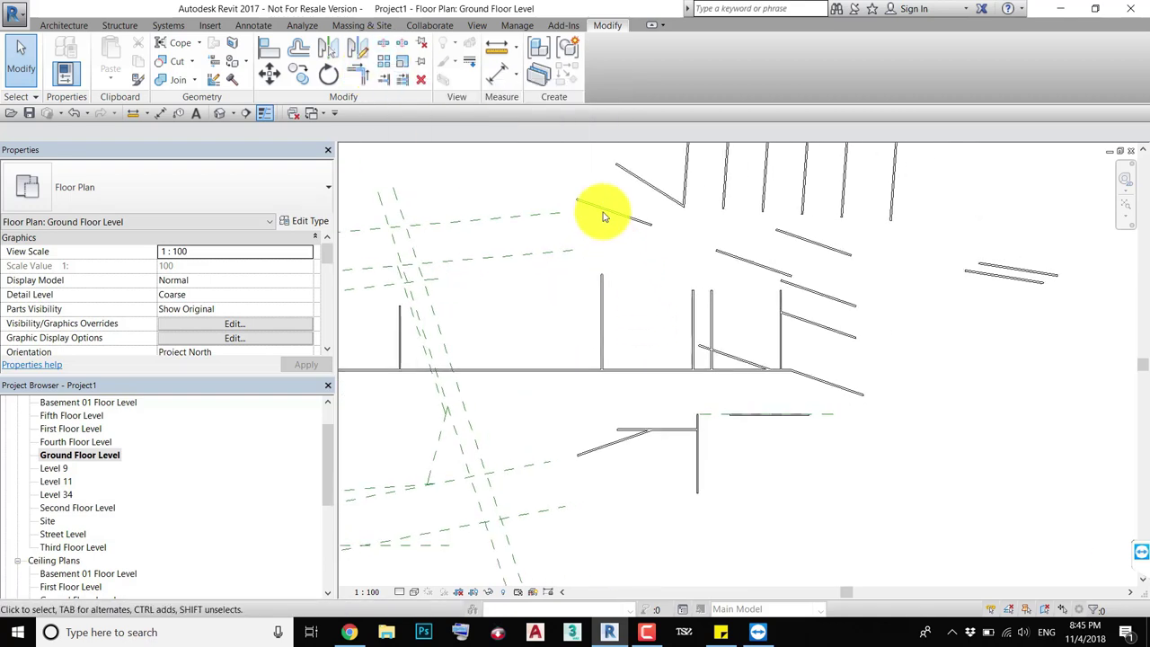
scroll(604, 215, "up", 1)
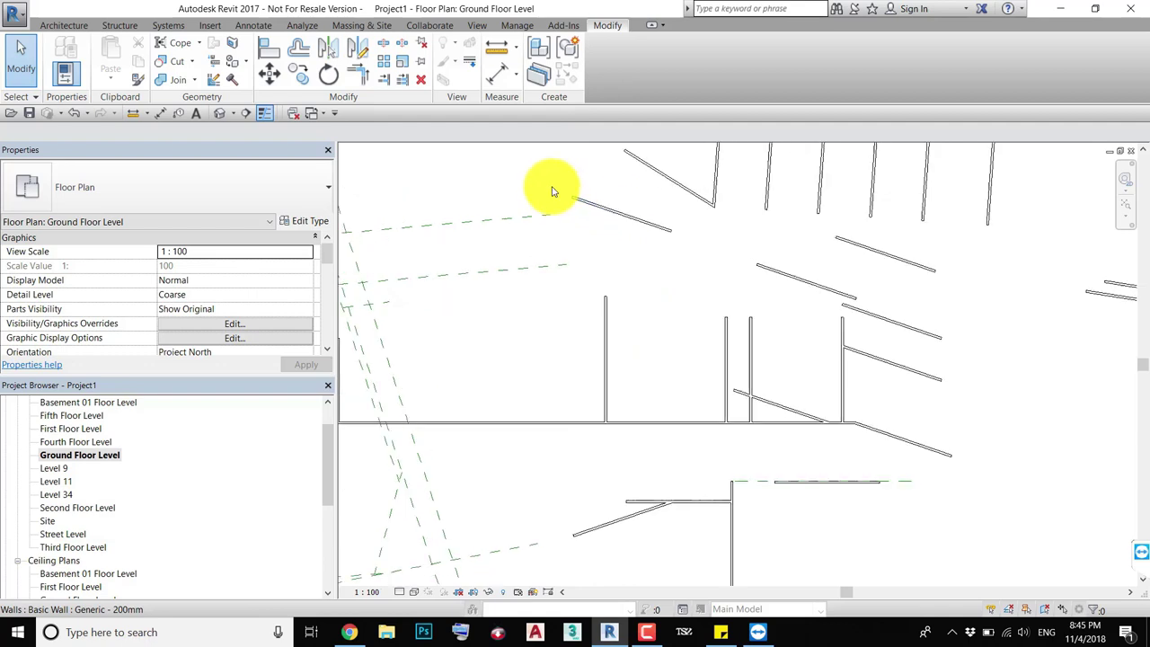
left_click(364, 79)
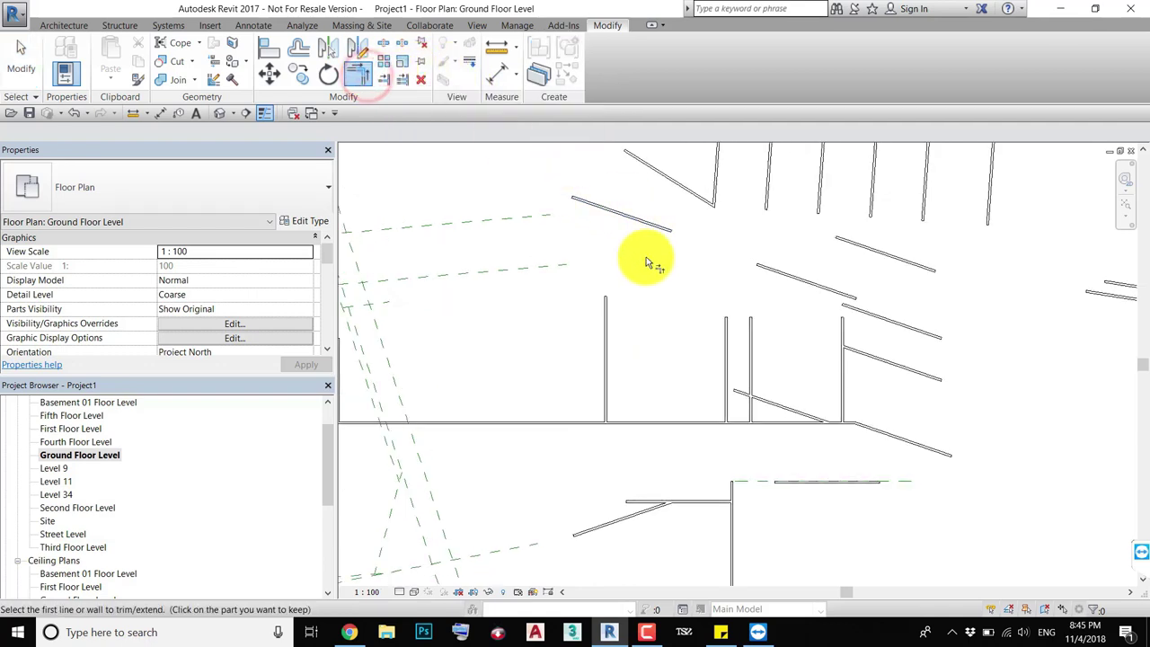
left_click(656, 232)
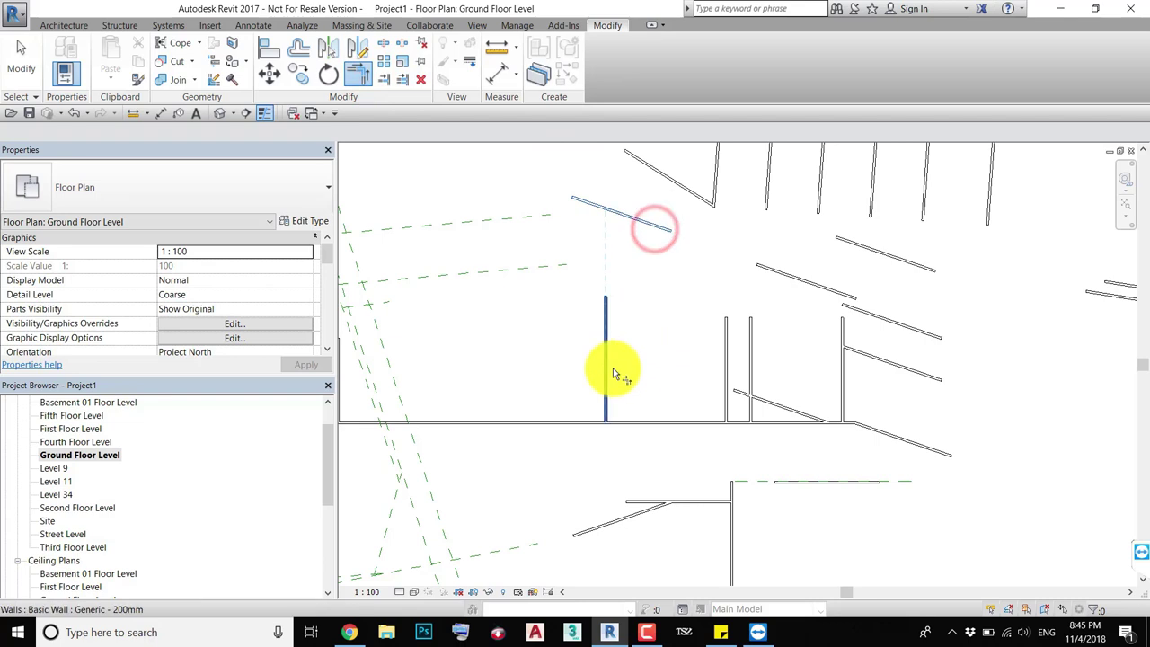
left_click(612, 369)
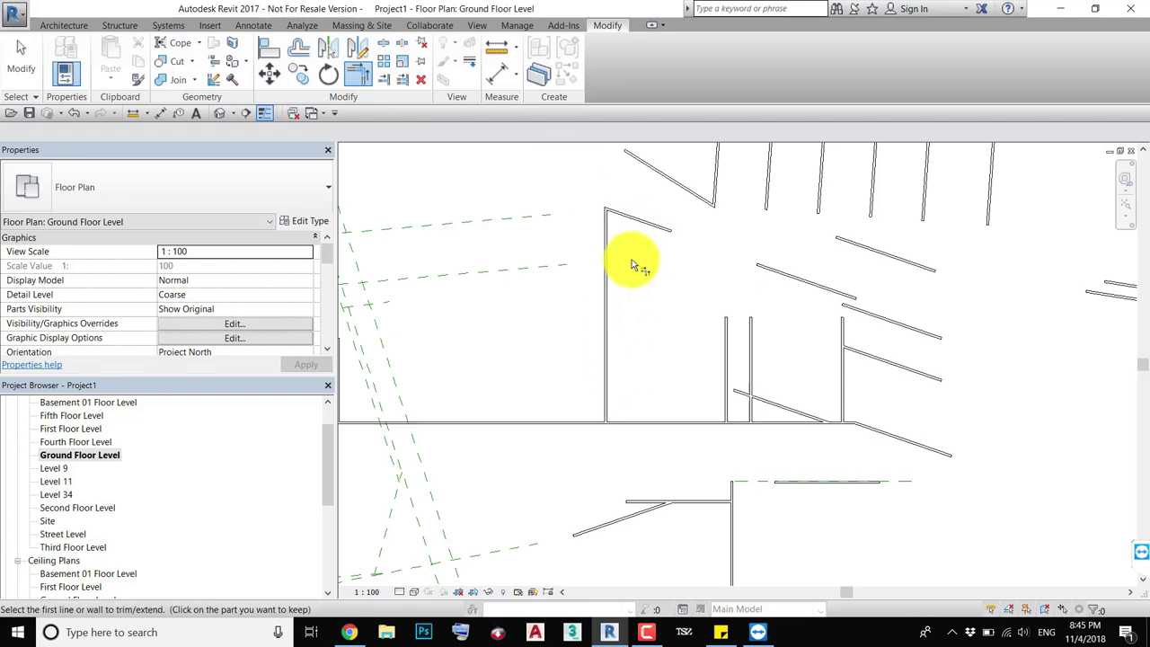
middle_click_drag(634, 279, 662, 357)
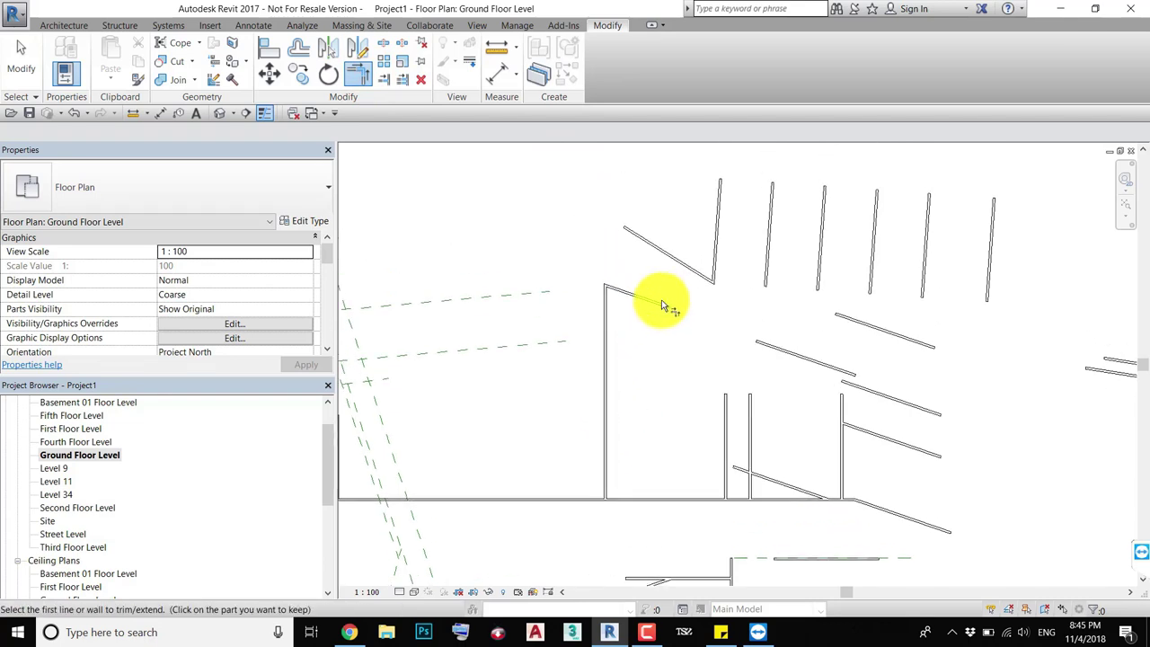
left_click(655, 303)
left_click(725, 437)
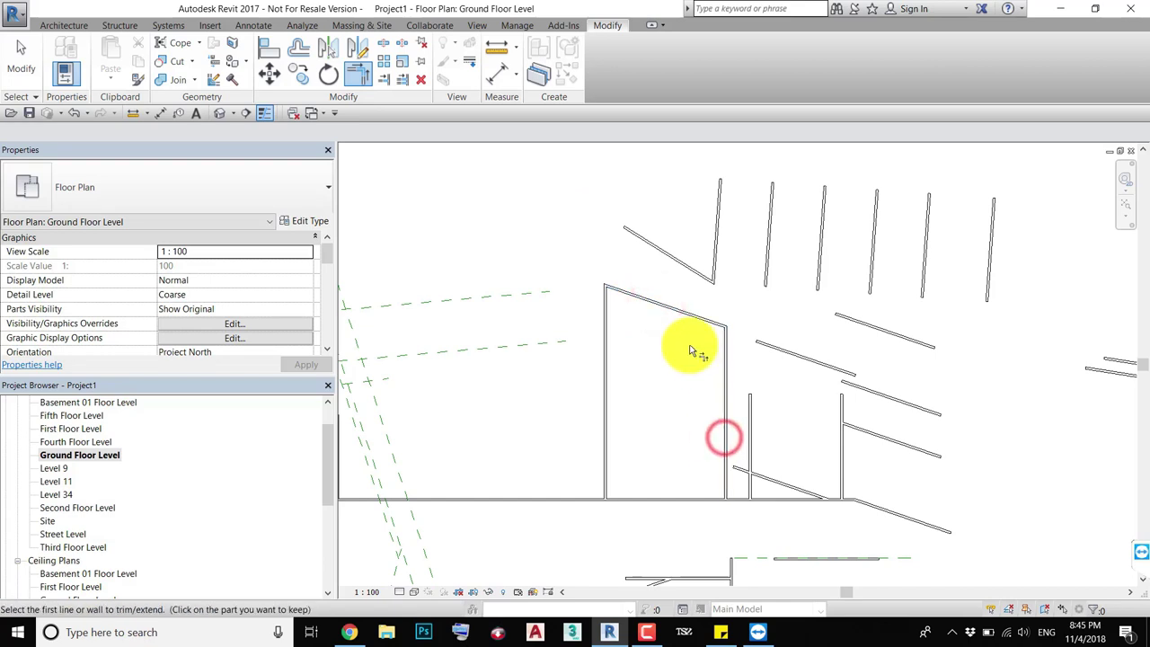
scroll(764, 449, "up", 4)
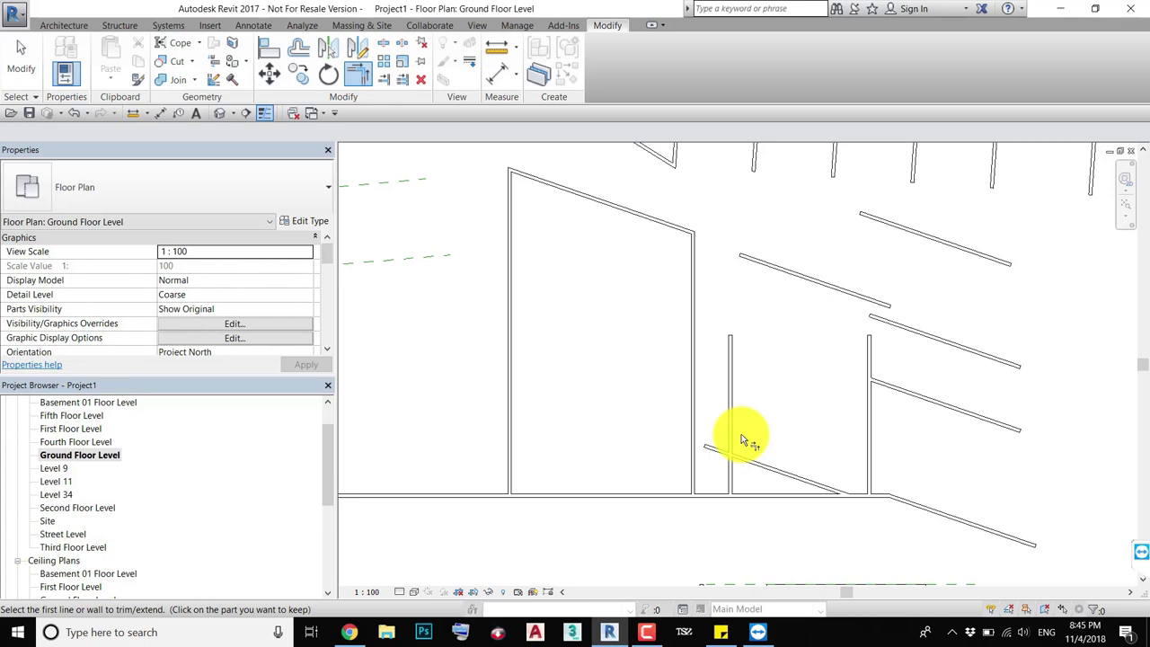
Corner the short vertical wall with the diagonal wall, undoing a wrong trim and repicking the diagonal first
scroll(742, 449, "up", 3)
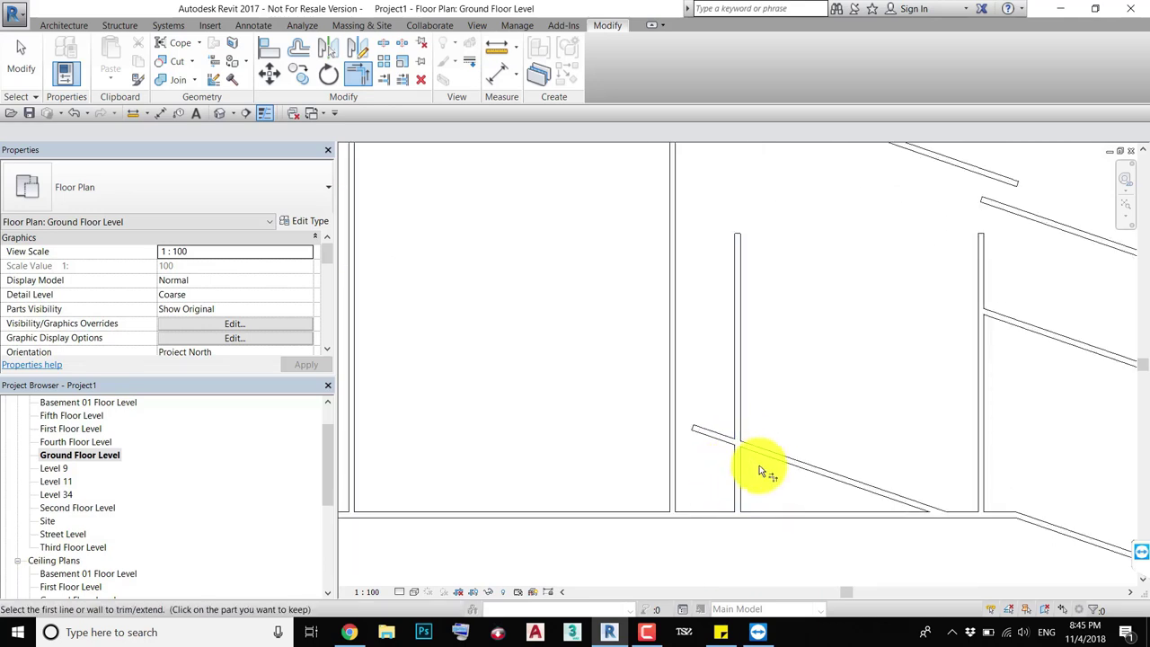
left_click(737, 483)
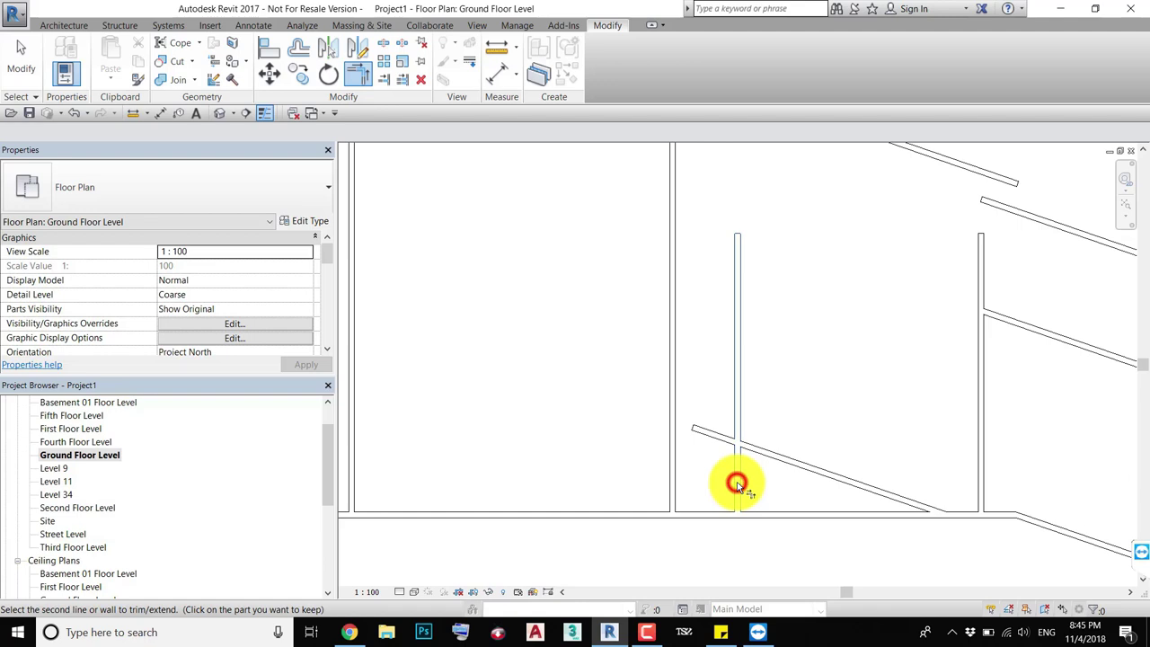
left_click(711, 436)
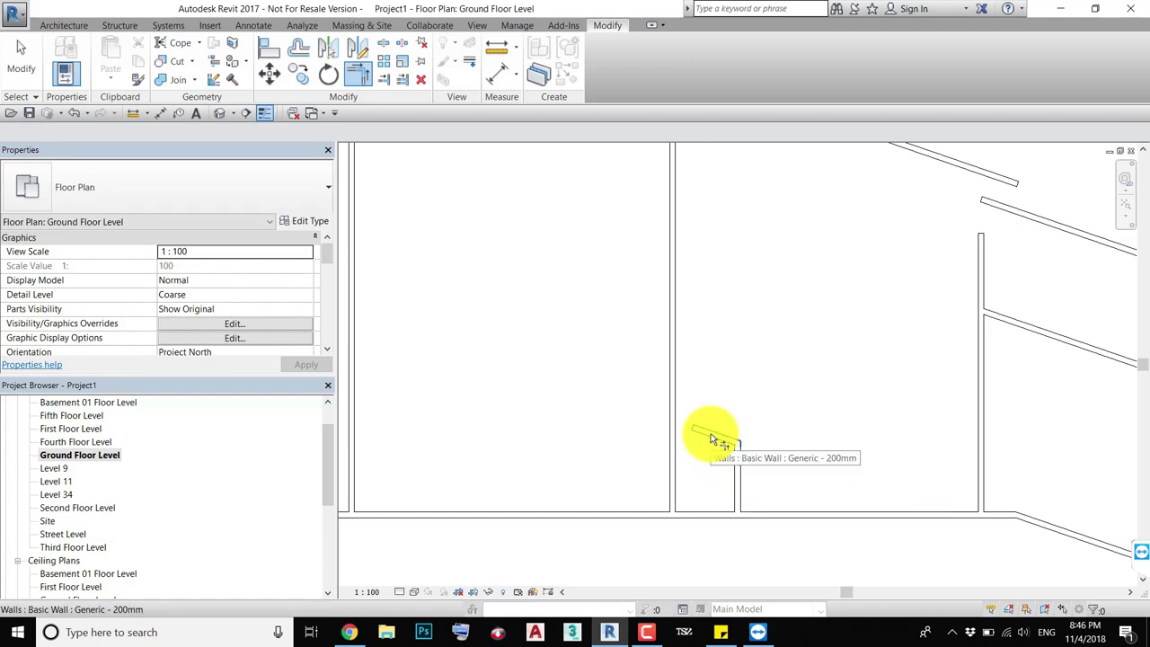
key("ctrl+z")
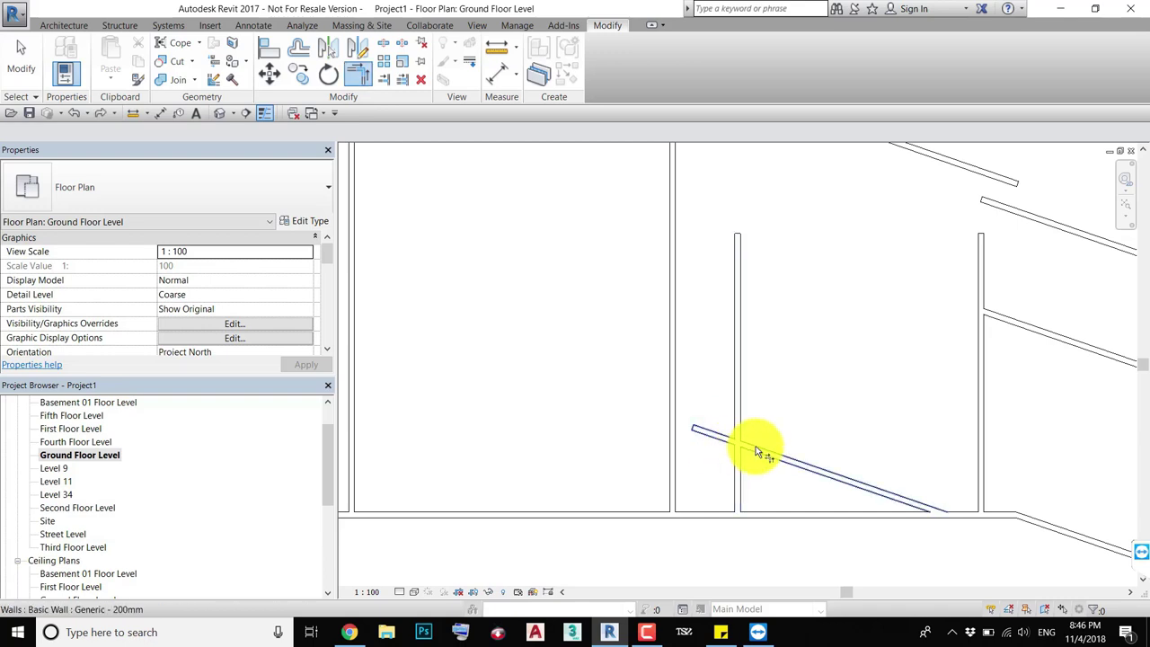
left_click(756, 446)
left_click(739, 397)
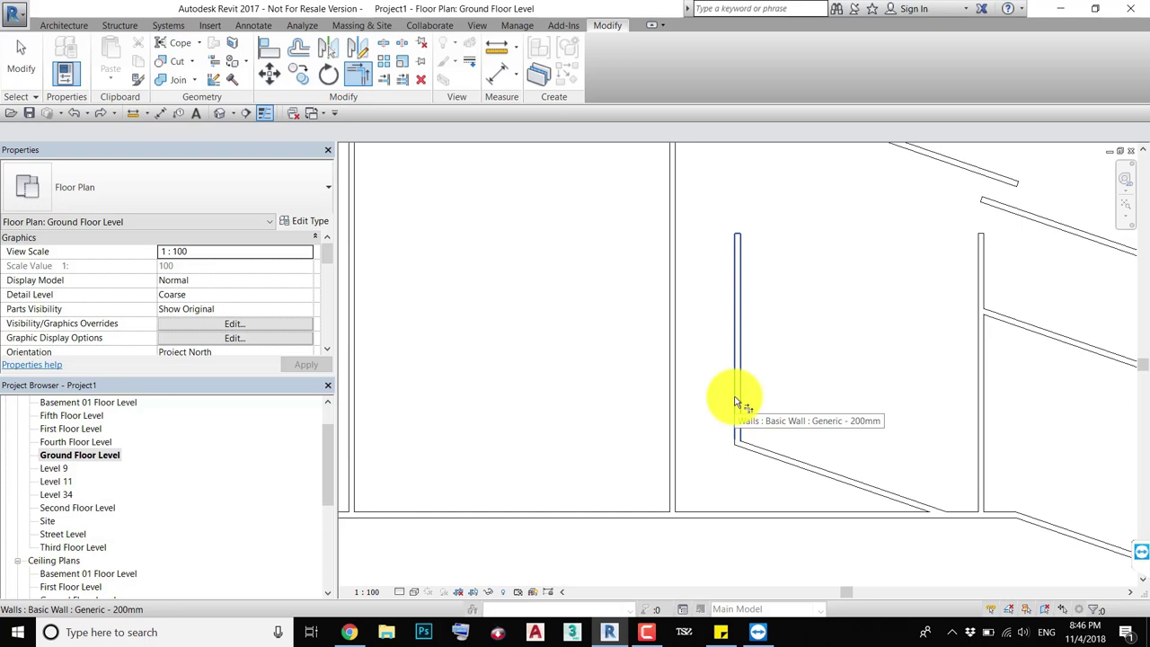
scroll(742, 355, "down", 2)
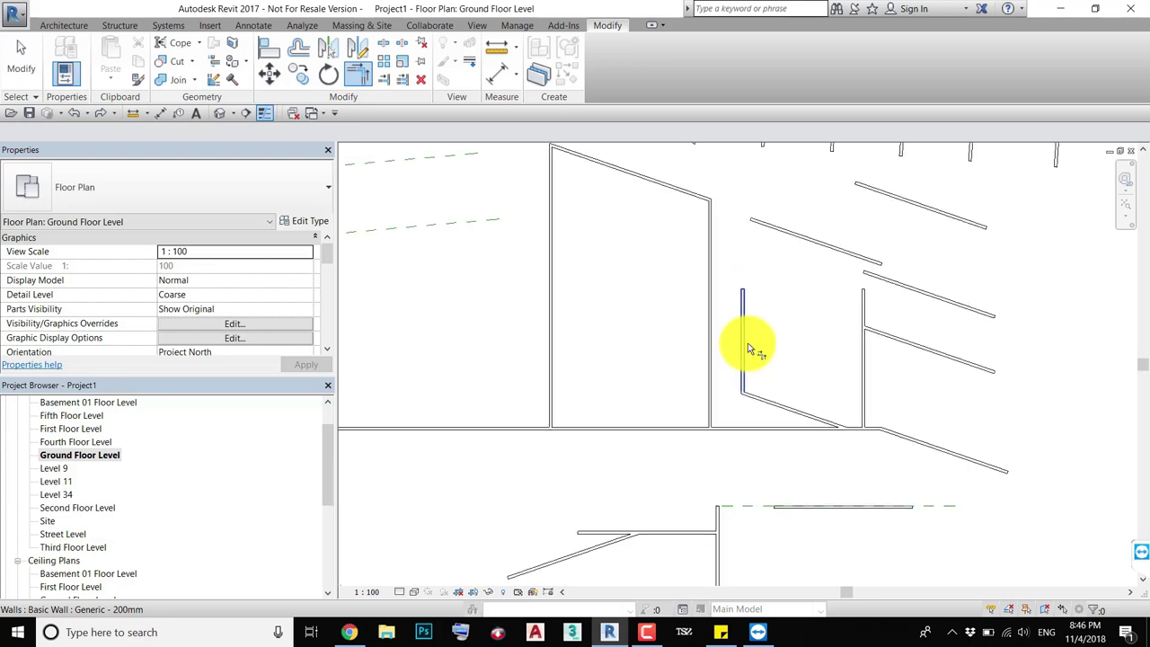
scroll(733, 333, "down", 1)
scroll(742, 315, "up", 2)
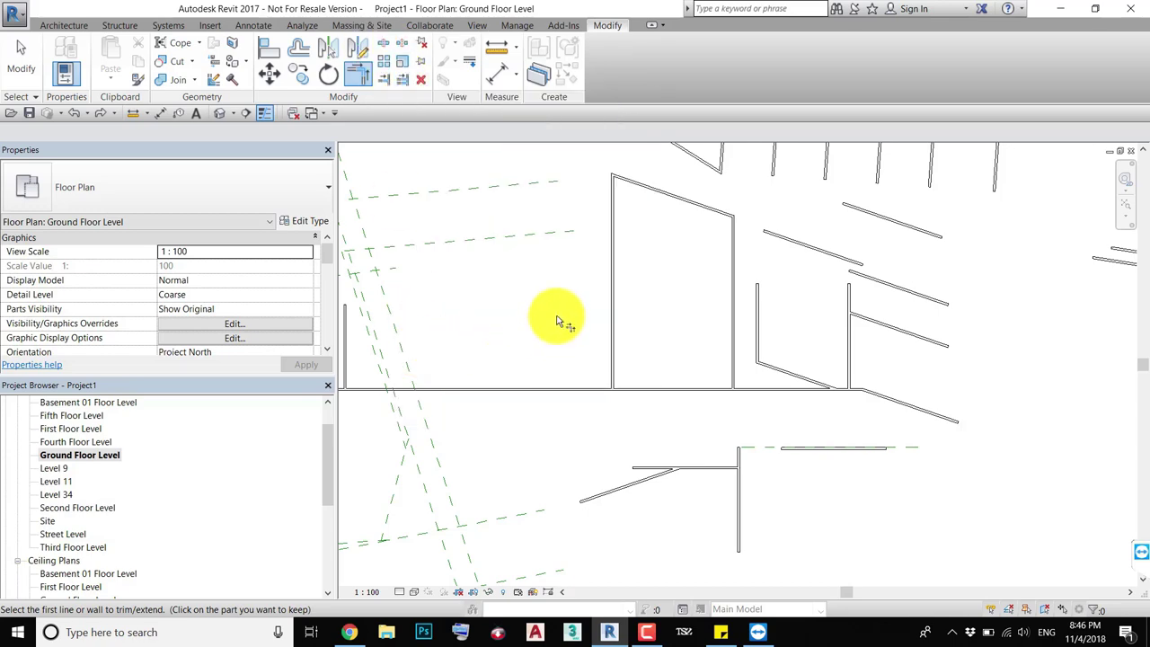
scroll(744, 336, "down", 2)
Delete the nine walls of the enclosed room and nearby angled walls, then clear the selection
scroll(653, 401, "down", 2)
middle_click_drag(653, 402, 622, 467)
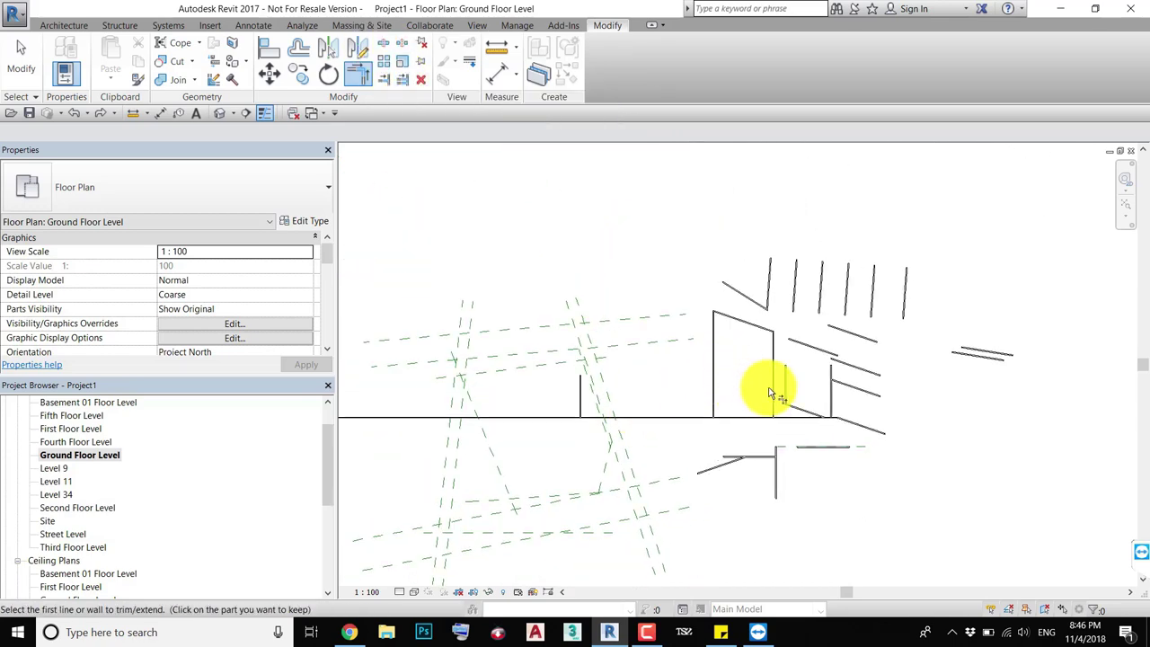
key("Escape")
left_click_drag(890, 333, 699, 398)
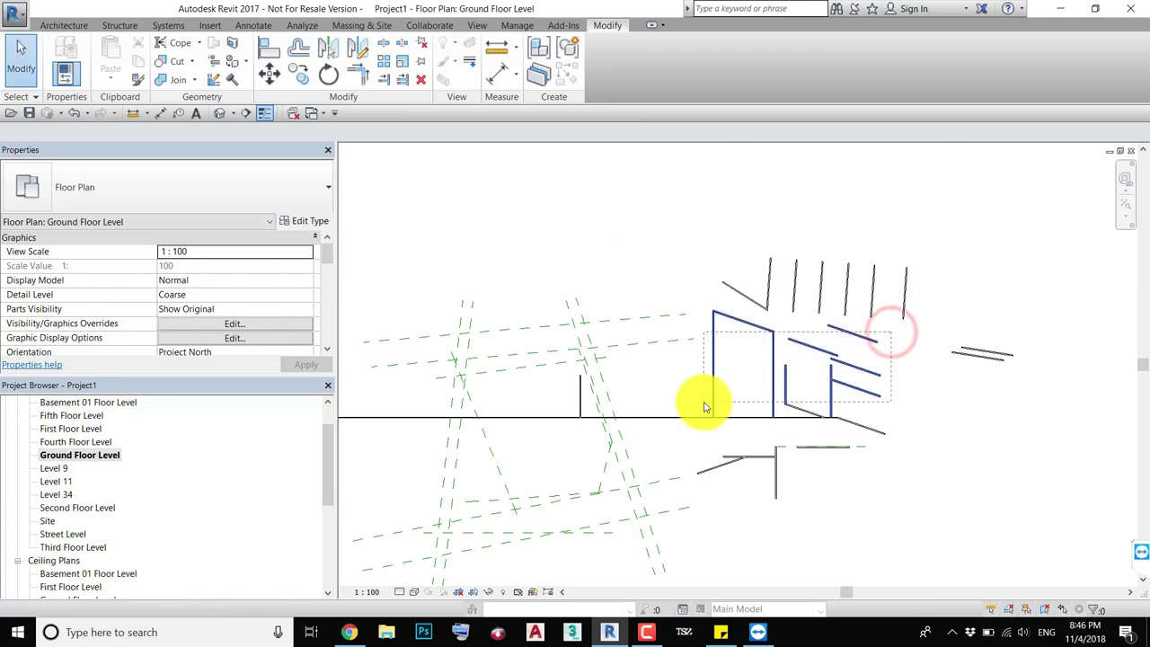
key("Delete")
left_click(801, 410)
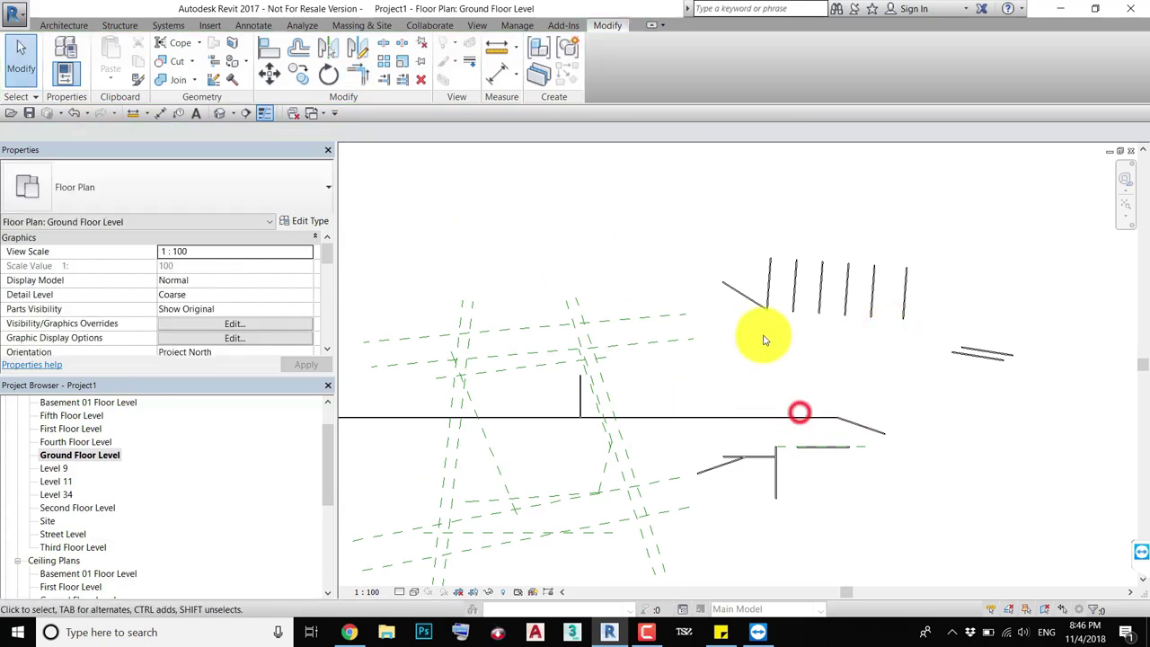
left_click(756, 307)
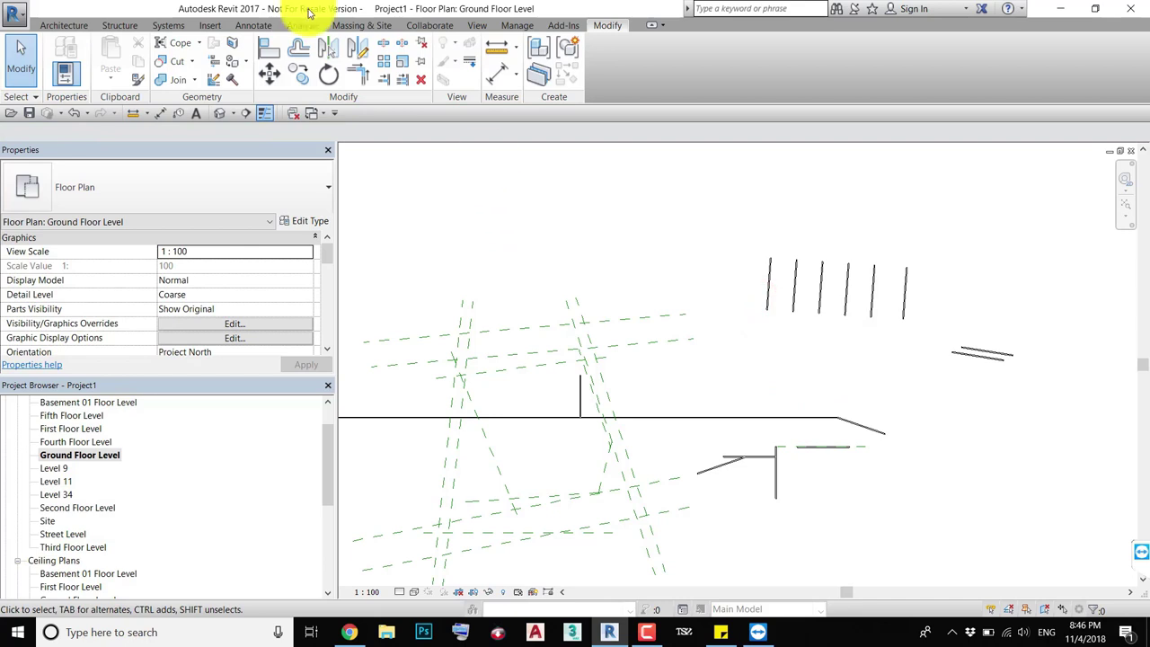
Extend the leftmost parallel wall to the horizontal wall with Trim/Extend Multiple Elements
left_click(381, 81)
scroll(770, 414, "up", 2)
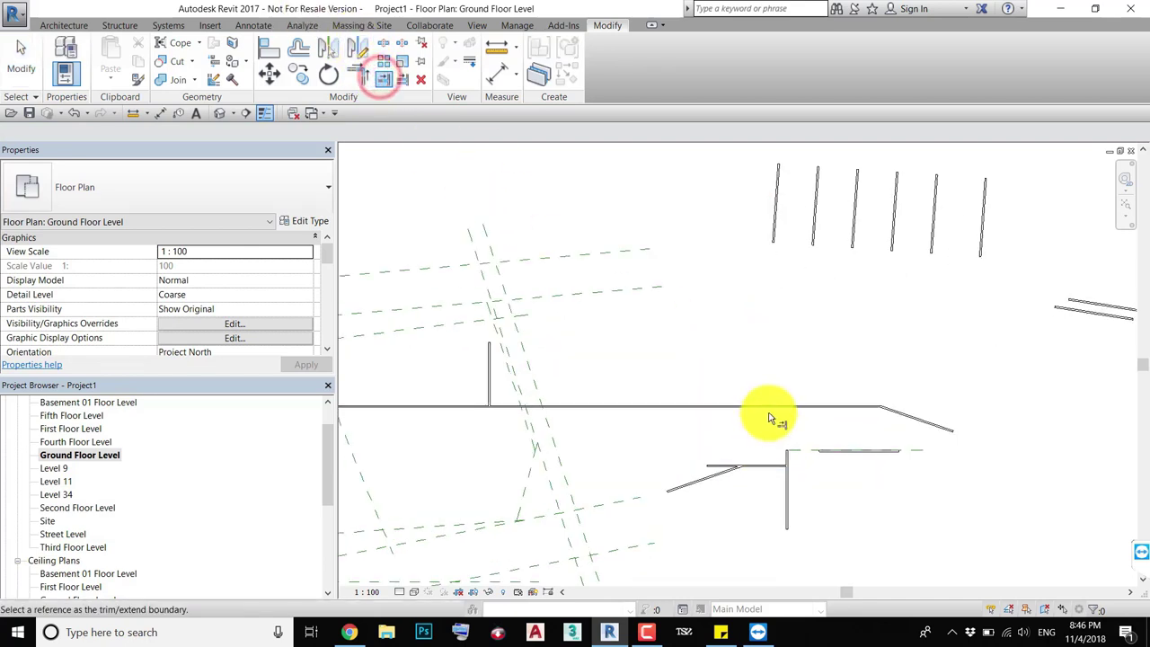
scroll(847, 413, "up", 2)
scroll(698, 435, "up", 2)
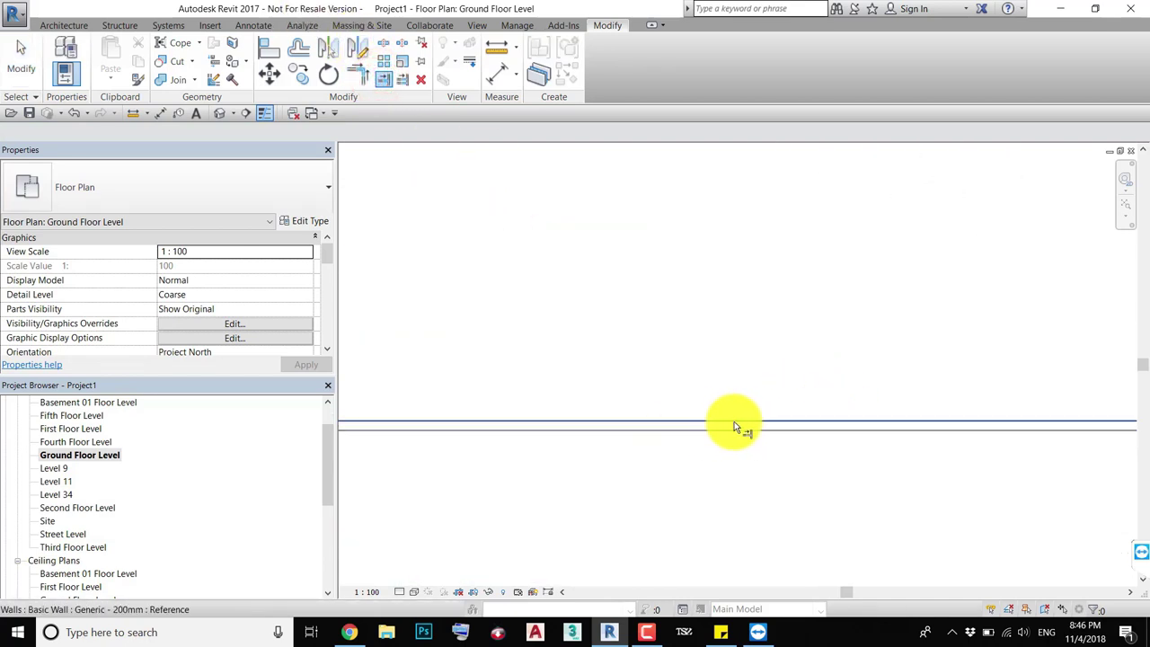
left_click(735, 422)
scroll(719, 404, "down", 2)
scroll(707, 378, "down", 2)
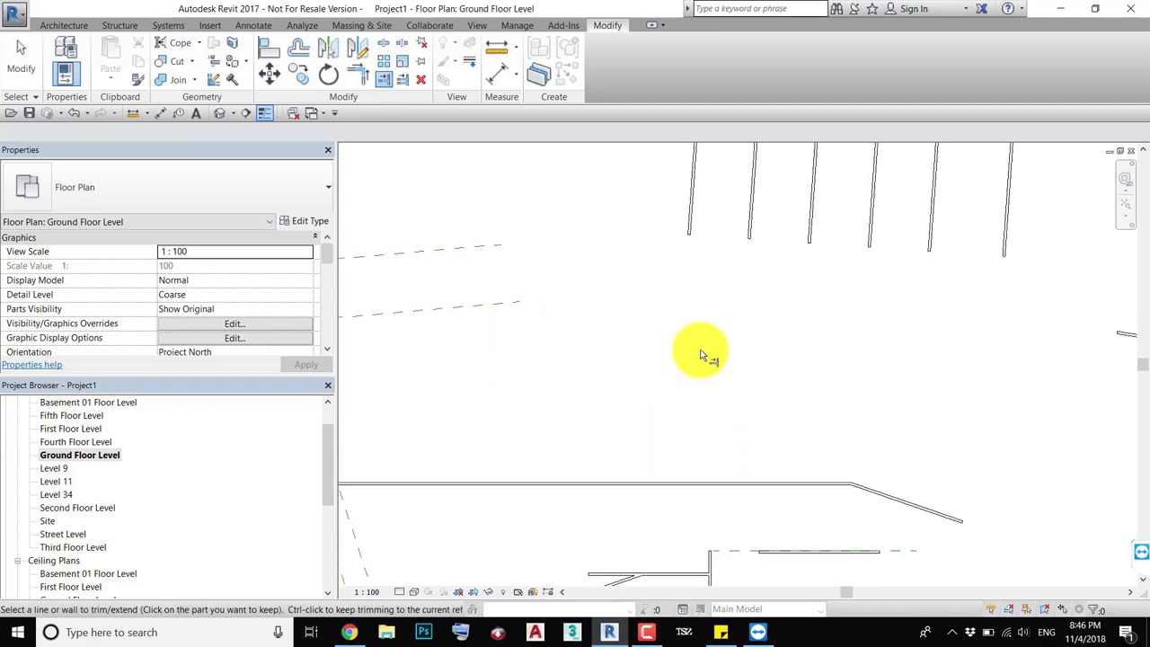
left_click(698, 216)
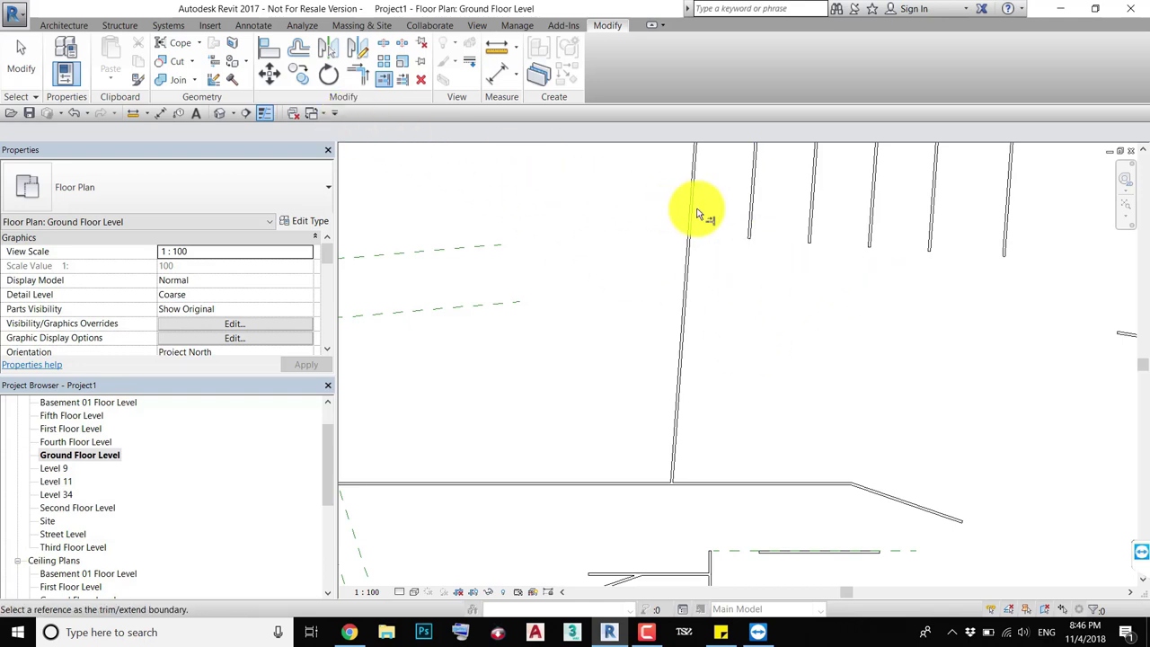
Delete the stray angled wall at the lower right
left_click(797, 474)
key("Escape")
left_click_drag(982, 447, 885, 528)
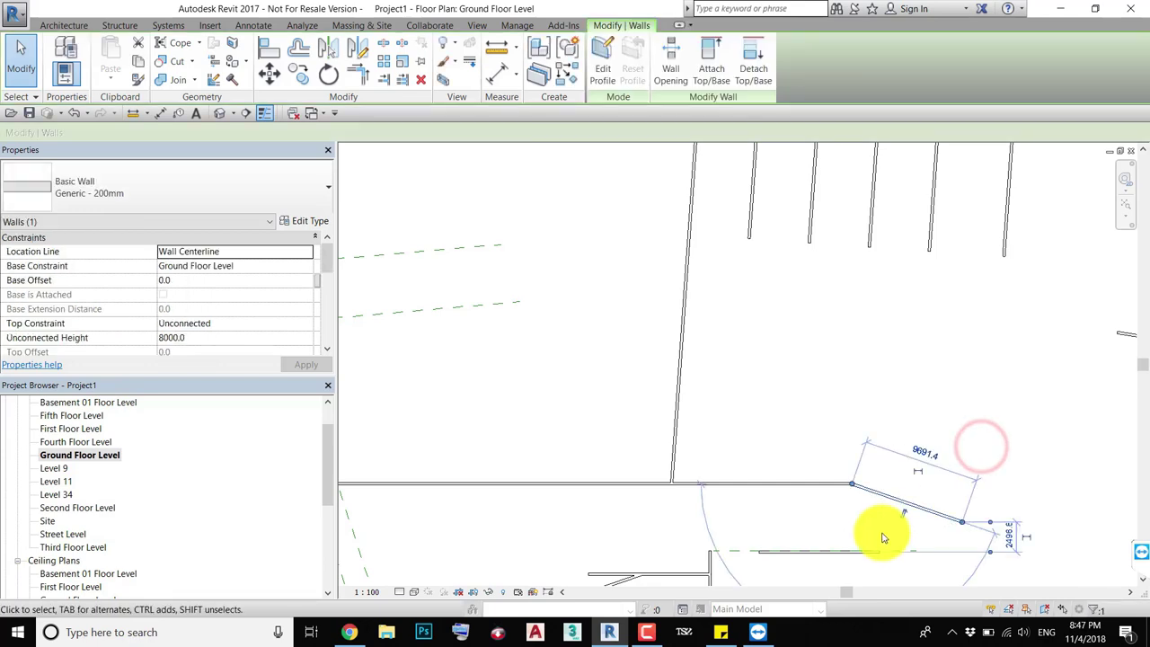
key("Delete")
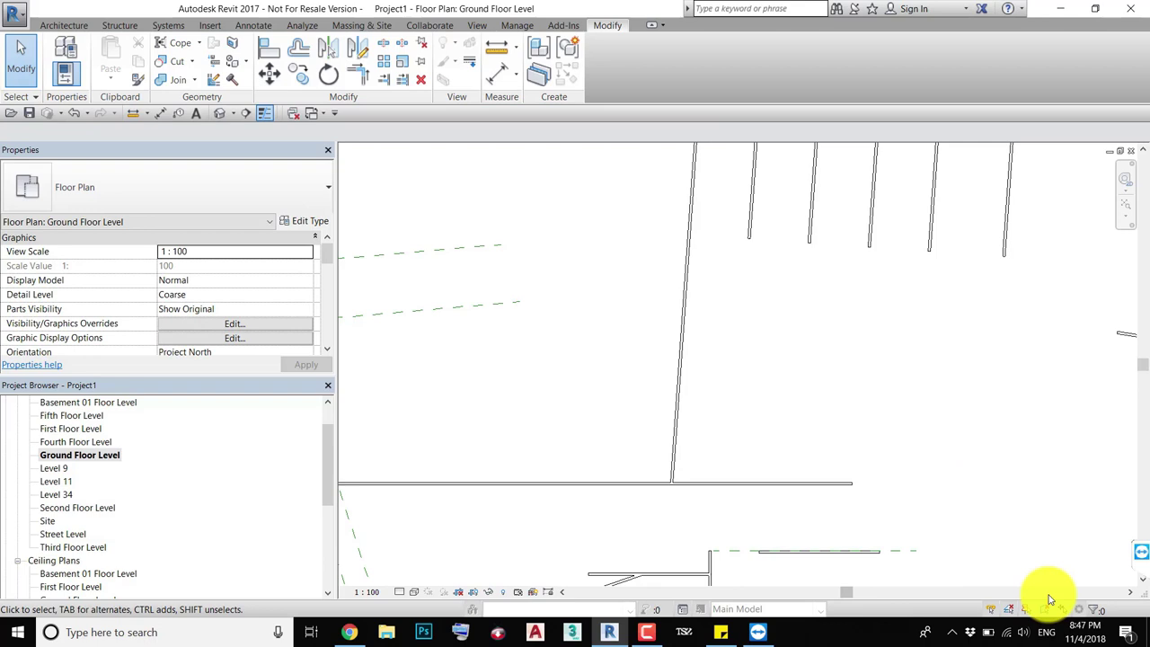
Extend the rightmost parallel wall to the horizontal wall with Trim/Extend Single Element
left_click(382, 77)
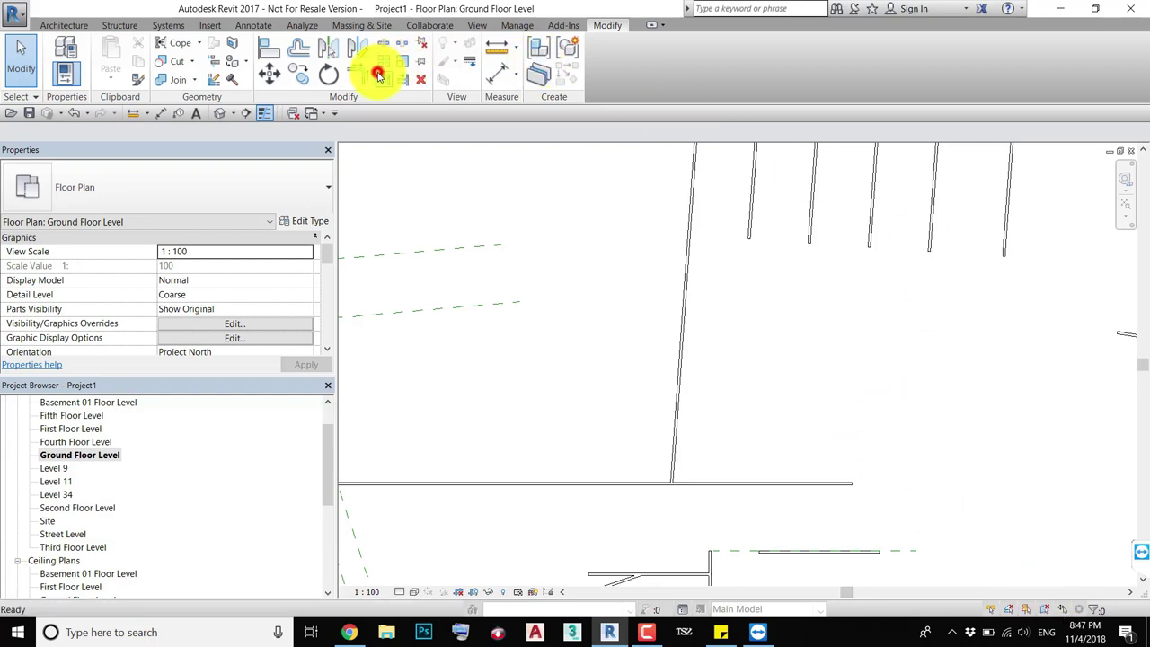
left_click(737, 478)
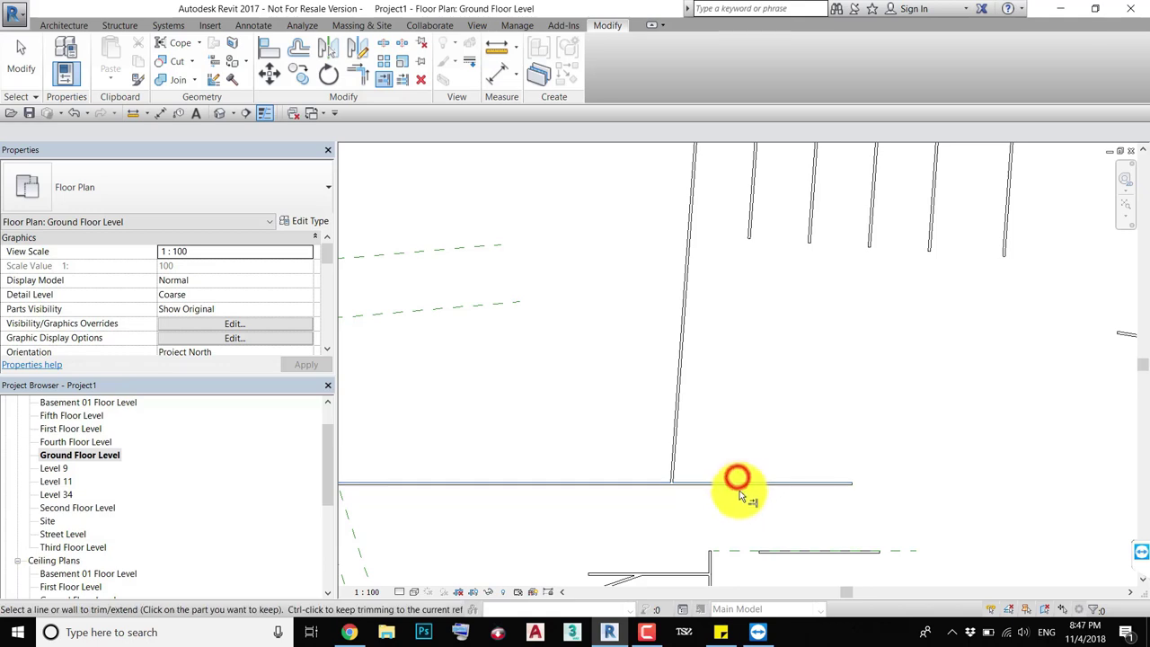
left_click(1004, 225)
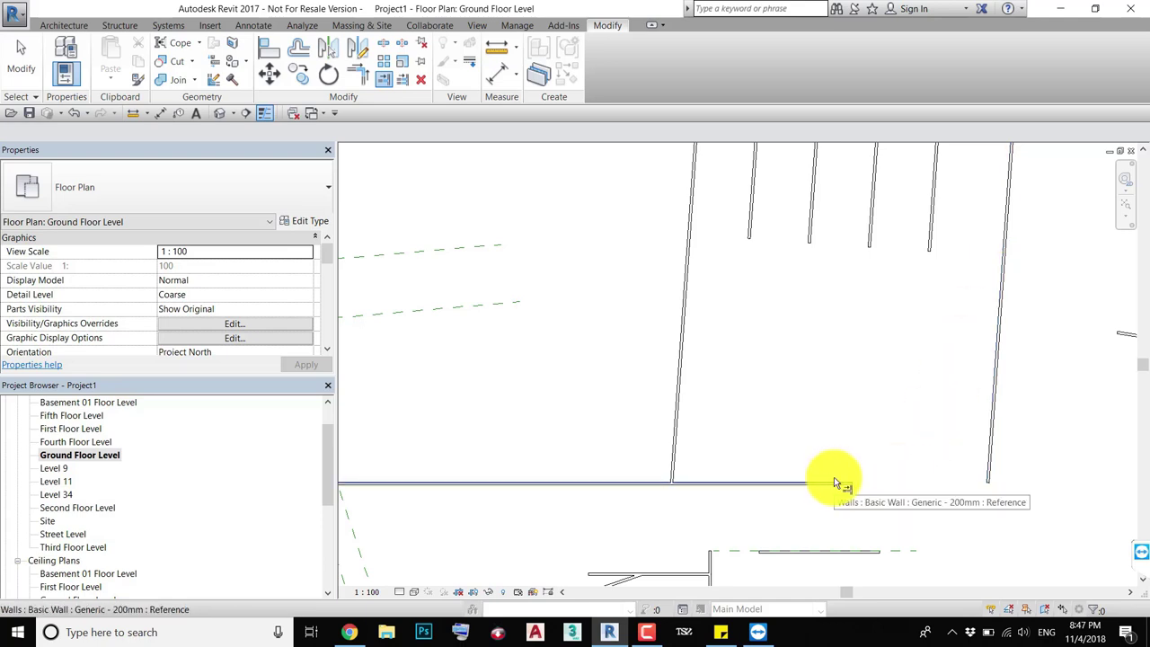
Drag the long left wall's bottom end grip below the horizontal wall
scroll(878, 418, "down", 2)
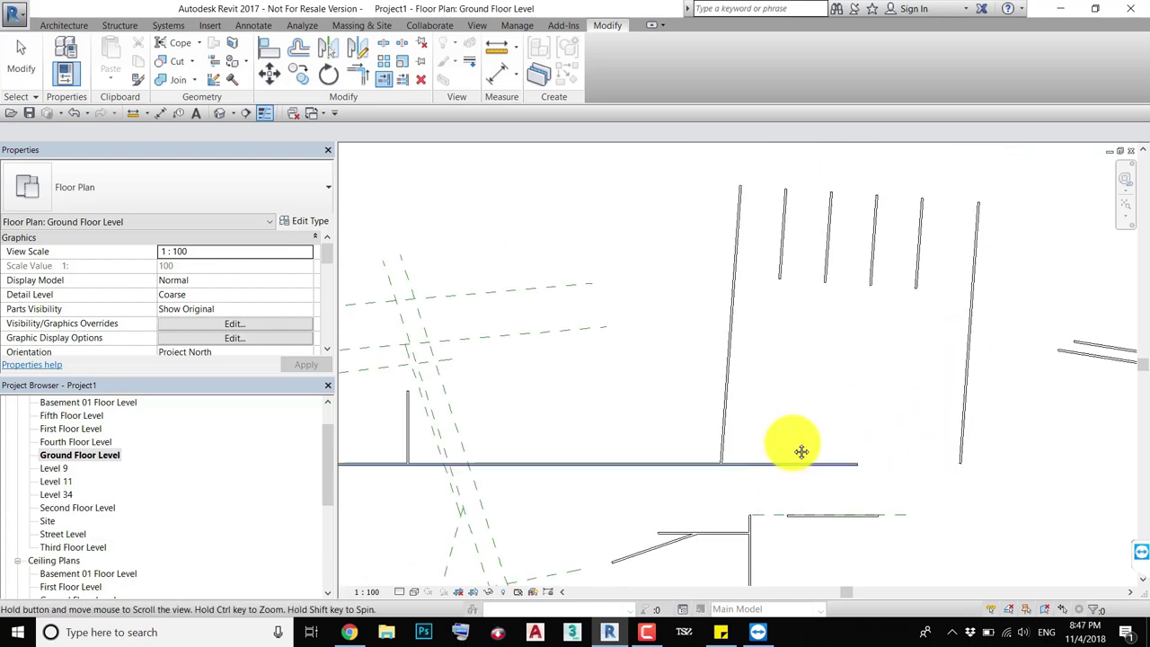
middle_click_drag(801, 451, 790, 407)
left_click(791, 334)
left_click_drag(788, 393, 822, 492)
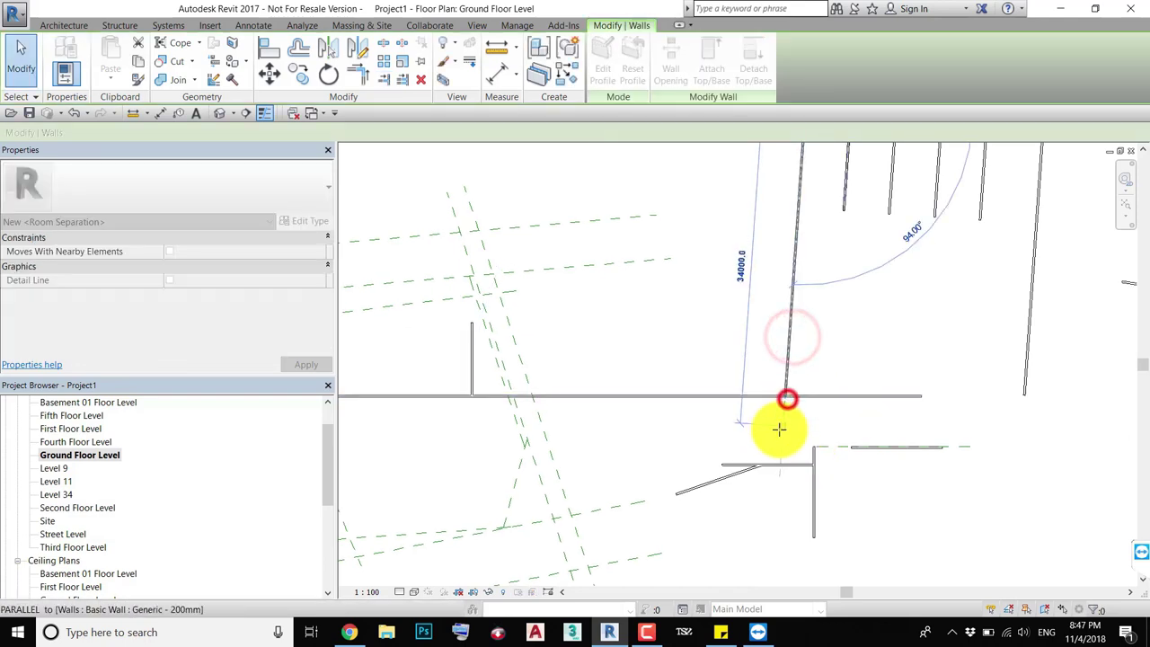
key("Escape")
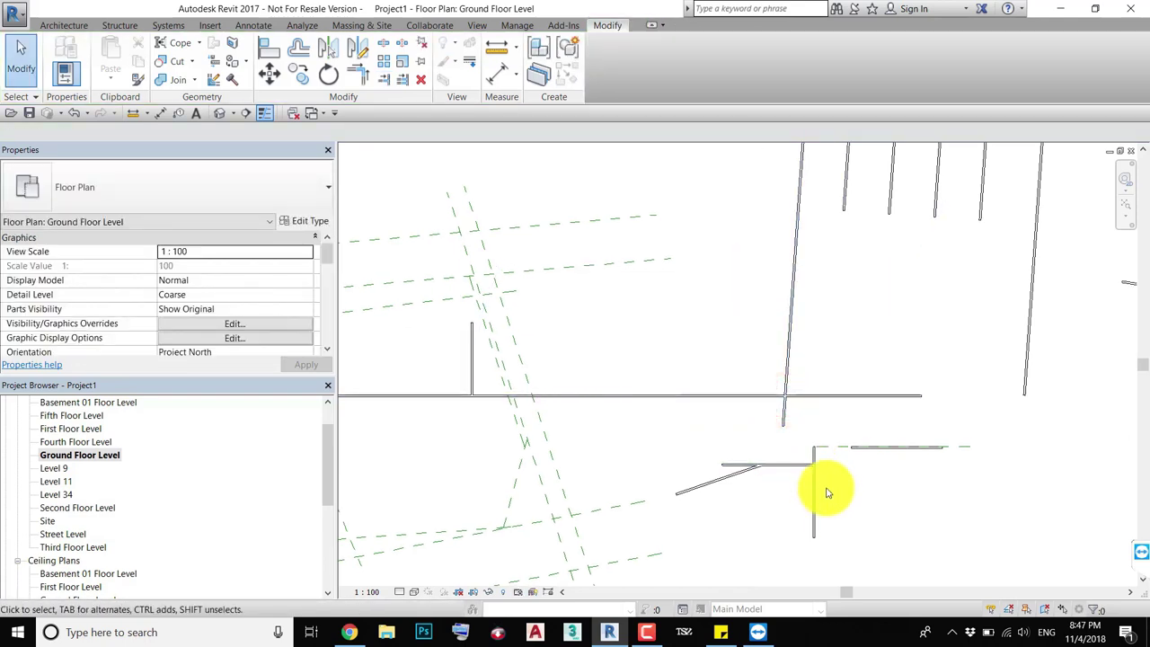
scroll(925, 406, "up", 1)
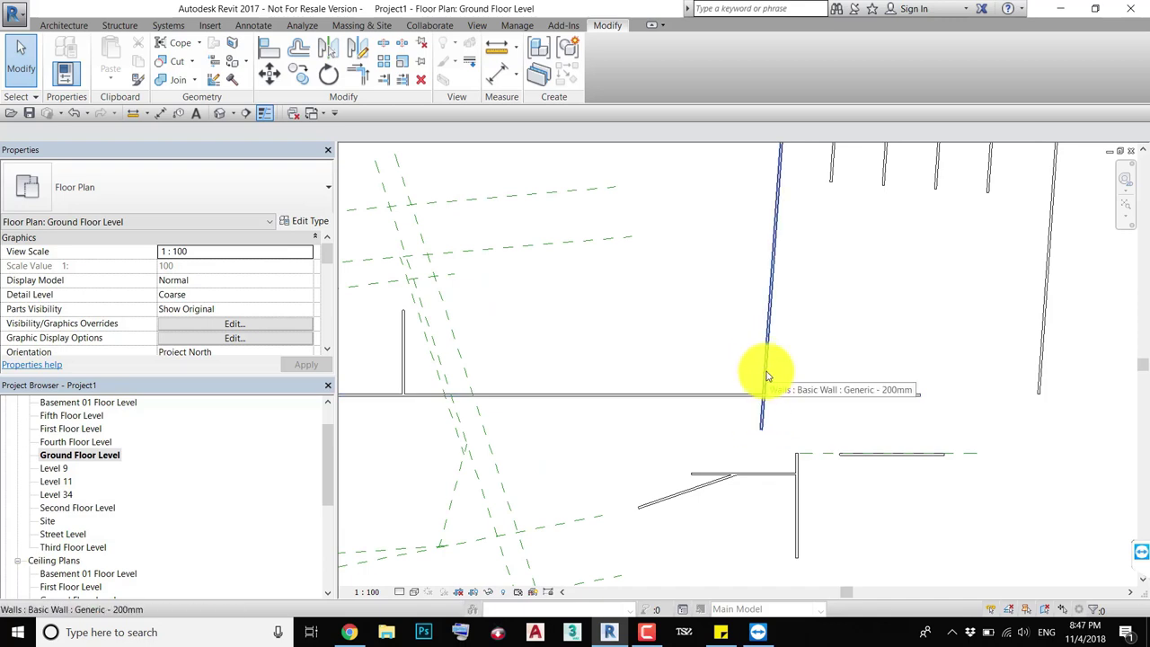
left_click(764, 382)
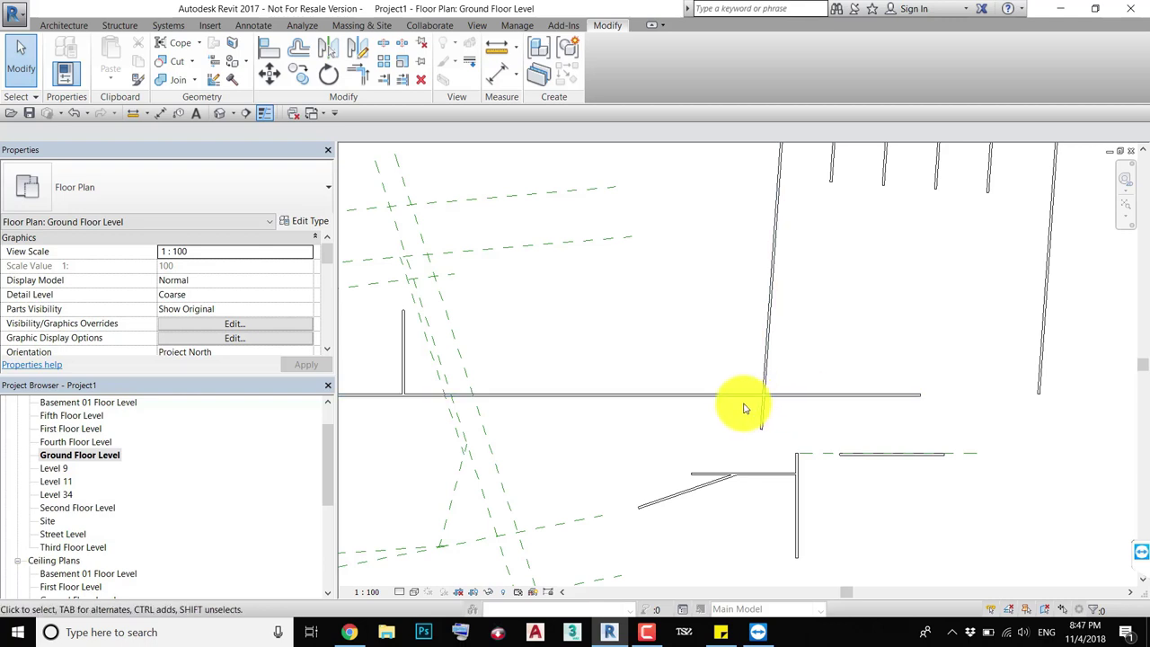
middle_click_drag(804, 400, 778, 403)
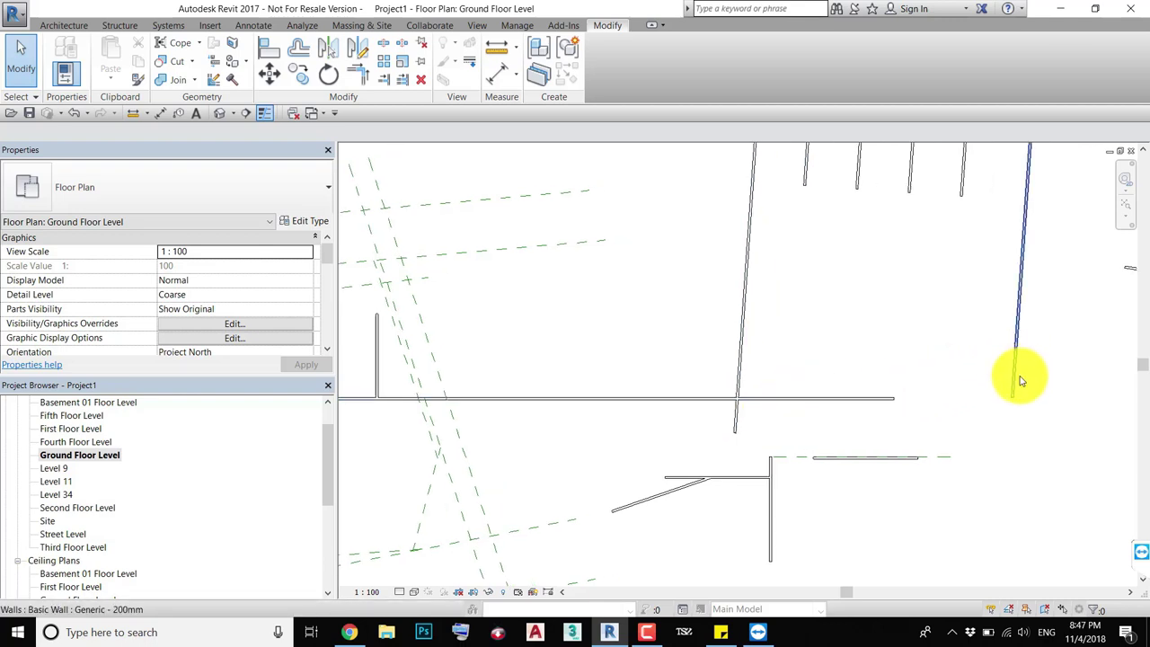
Extend the horizontal wall to meet the right wall using Trim/Extend Single Element
left_click(386, 83)
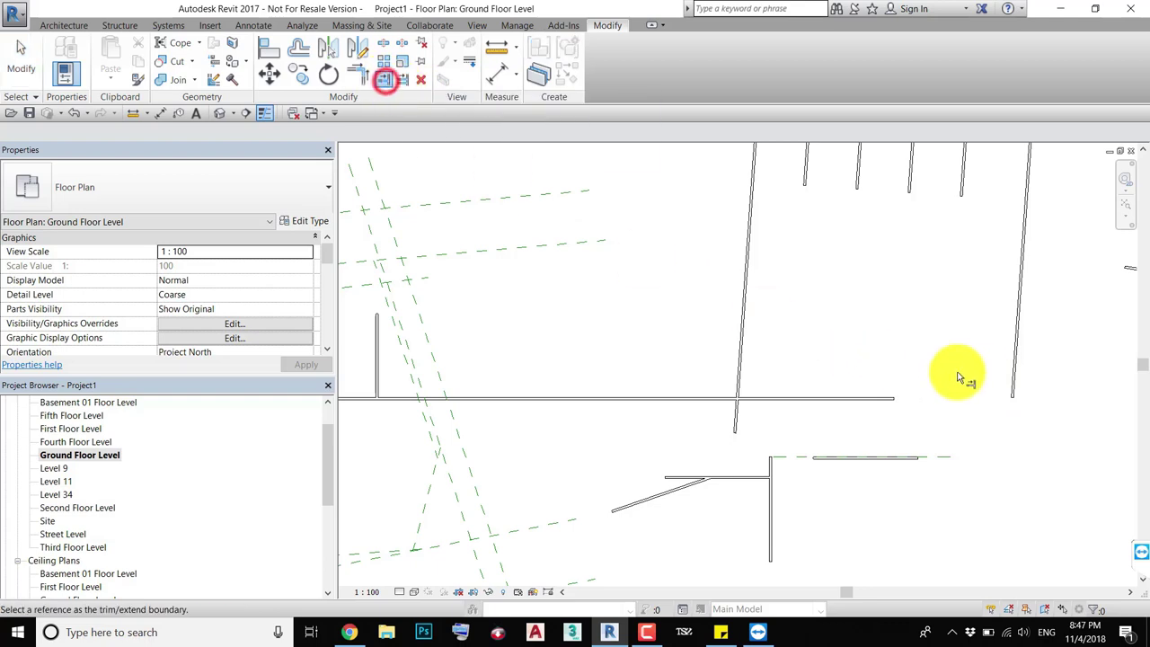
left_click(1010, 388)
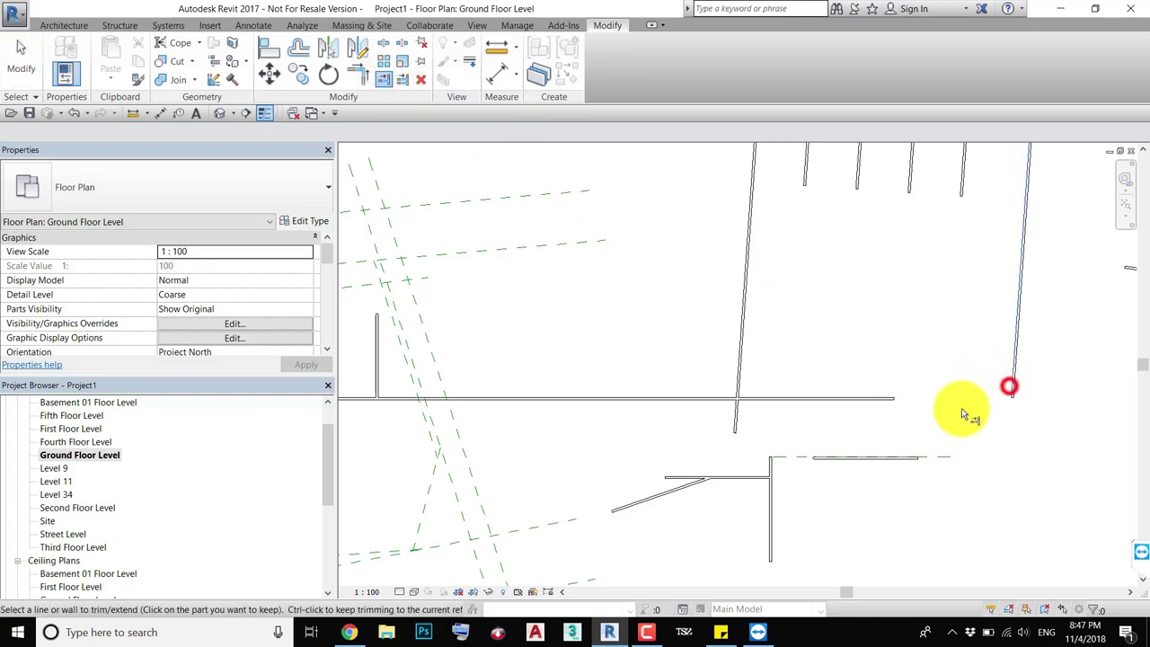
left_click(880, 402)
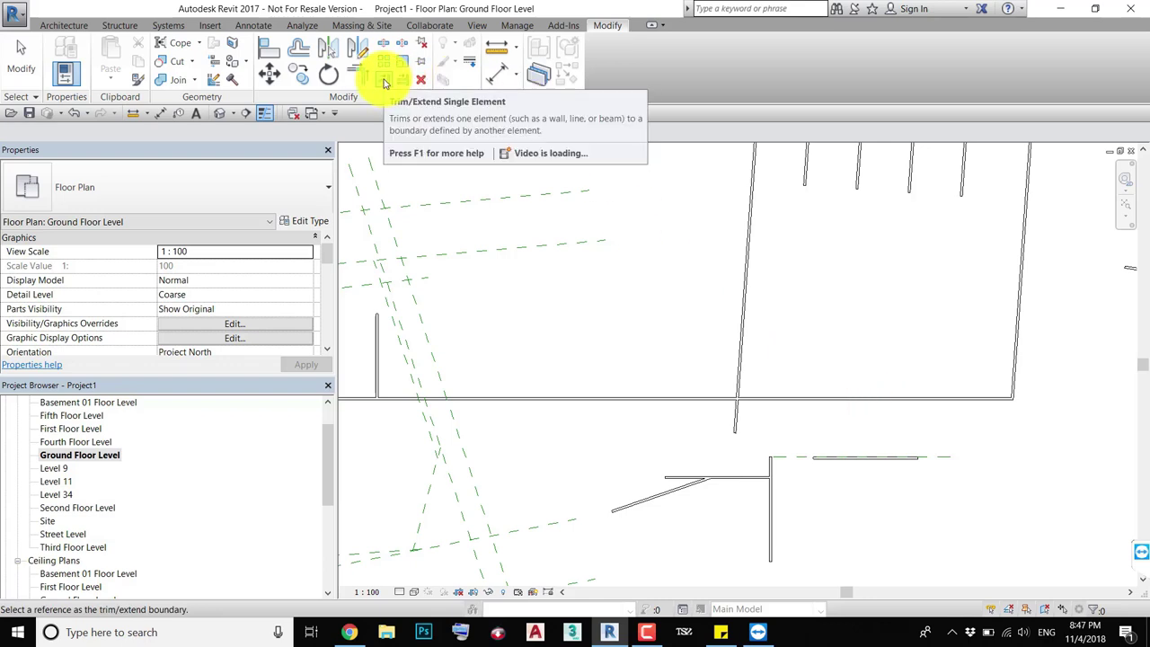
Trim the overshooting long left wall back so it ends flush at the horizontal wall
left_click(796, 397)
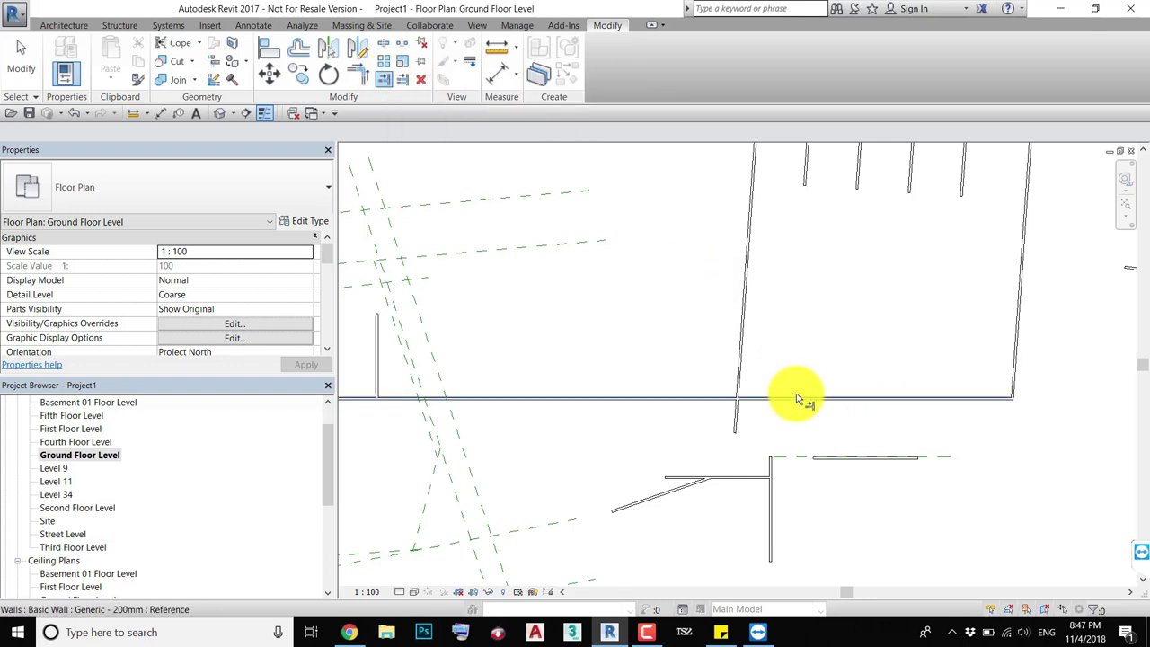
left_click(741, 369)
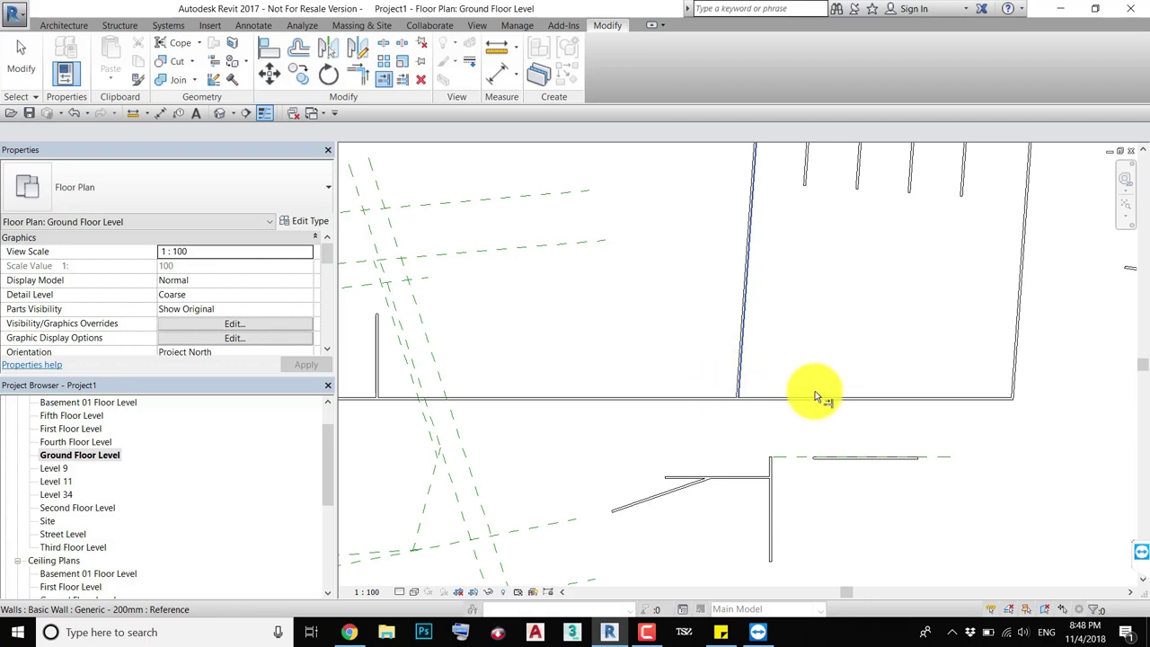
scroll(815, 391, "down", 2)
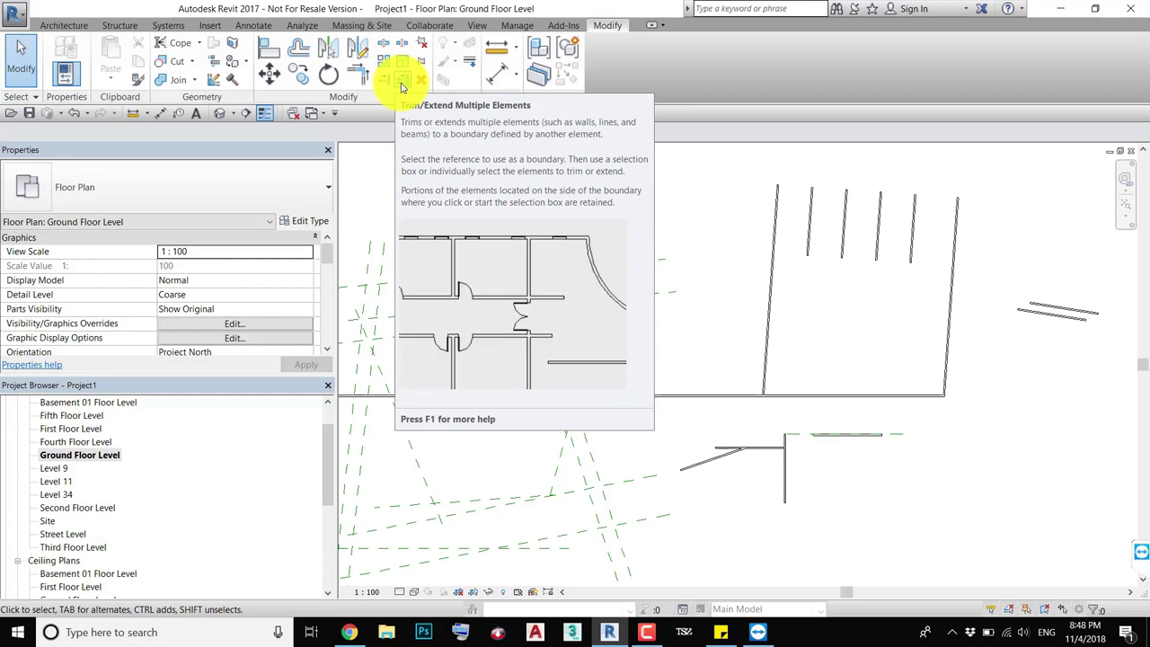
Extend all the parallel walls down to the horizontal wall with Trim/Extend Multiple Elements
left_click(402, 81)
left_click(809, 391)
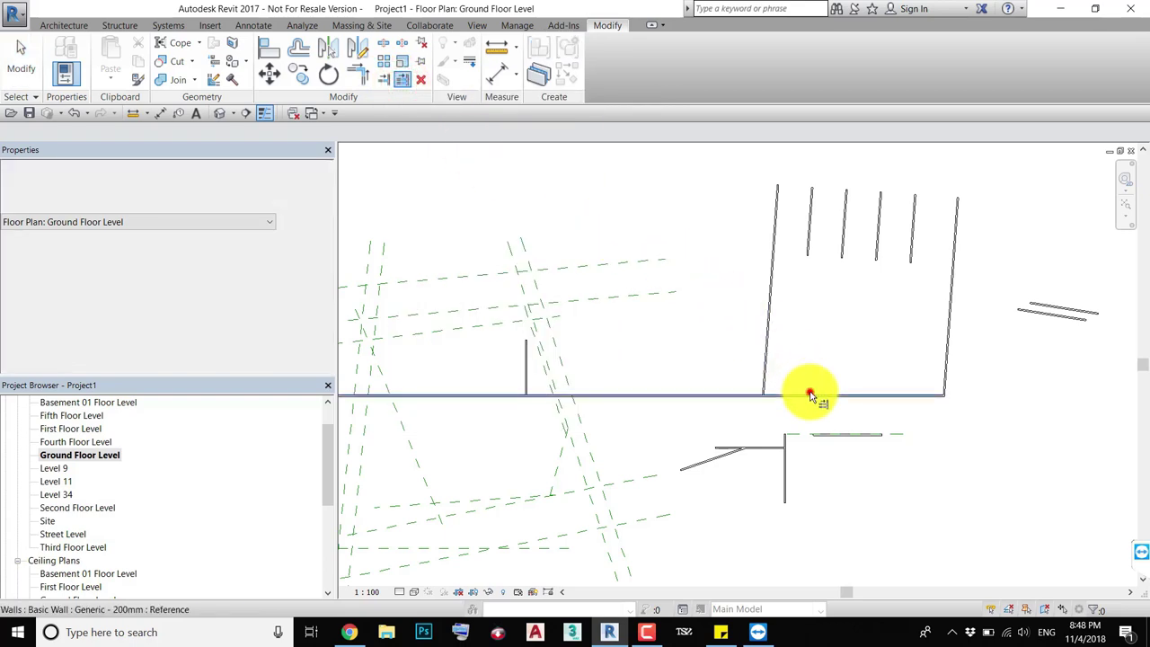
left_click_drag(1014, 218, 699, 278)
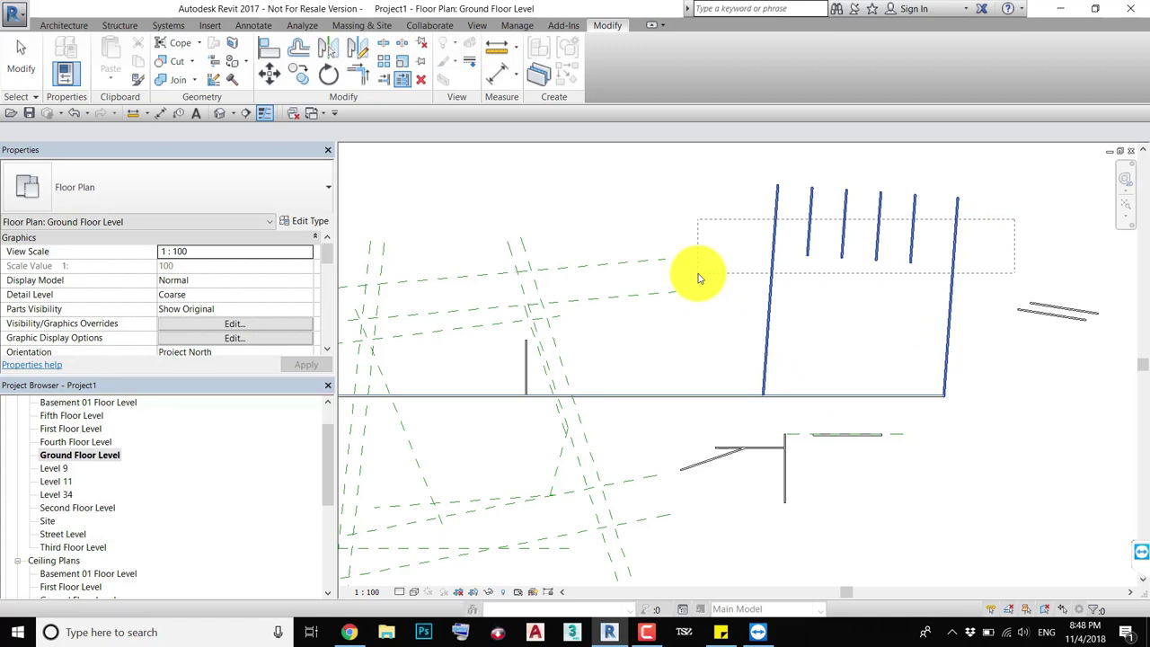
left_click_drag(699, 278, 699, 278)
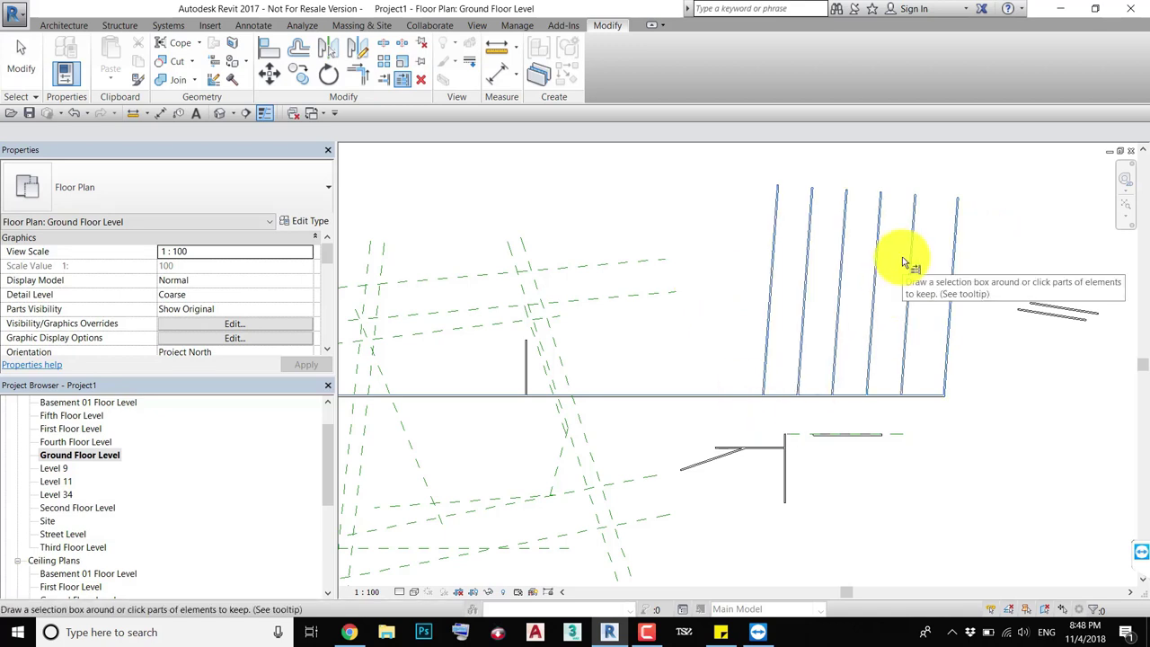
Extend one right-hand wall further down to the dashed reference plane
scroll(894, 434, "up", 2)
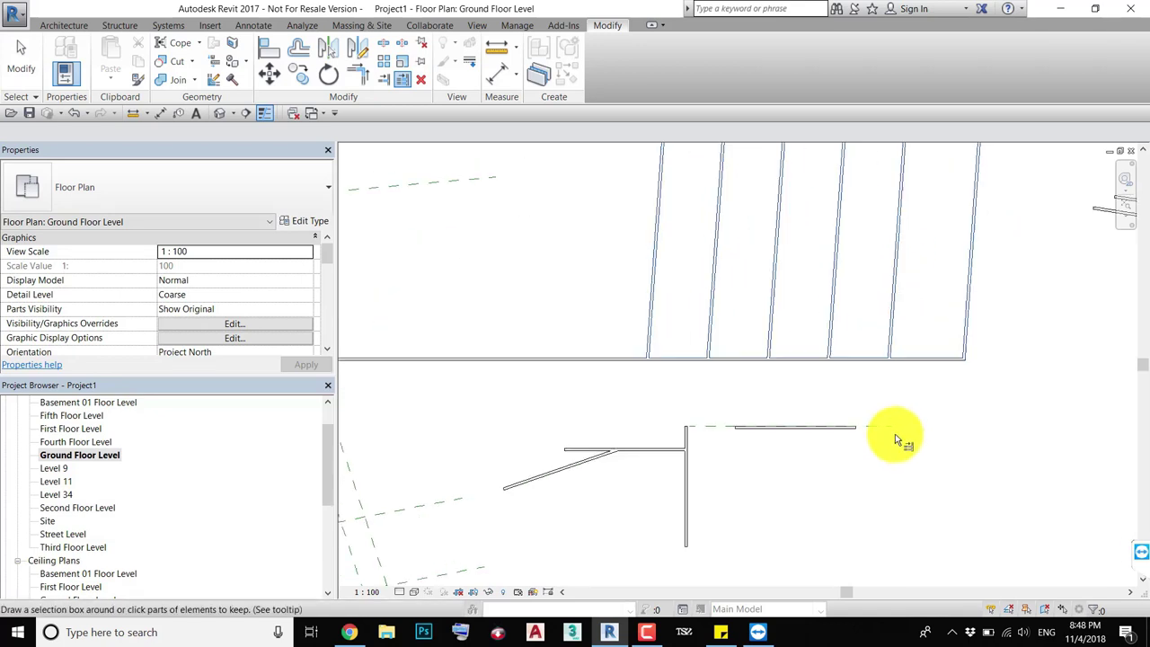
scroll(895, 434, "up", 2)
left_click(877, 400)
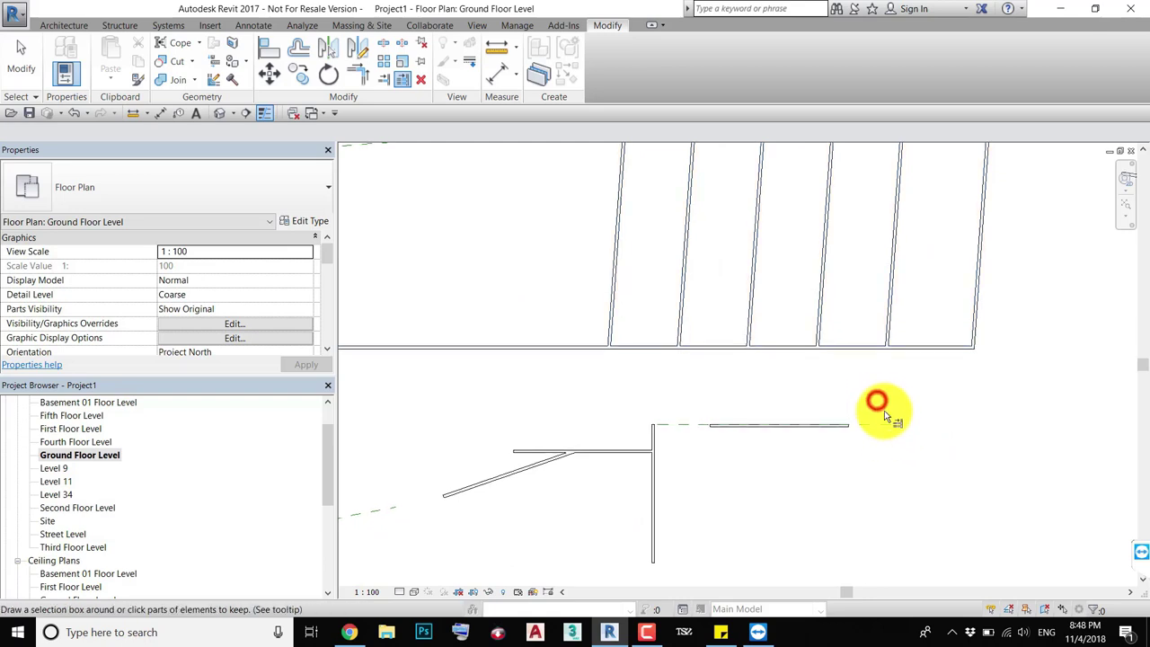
left_click(879, 422)
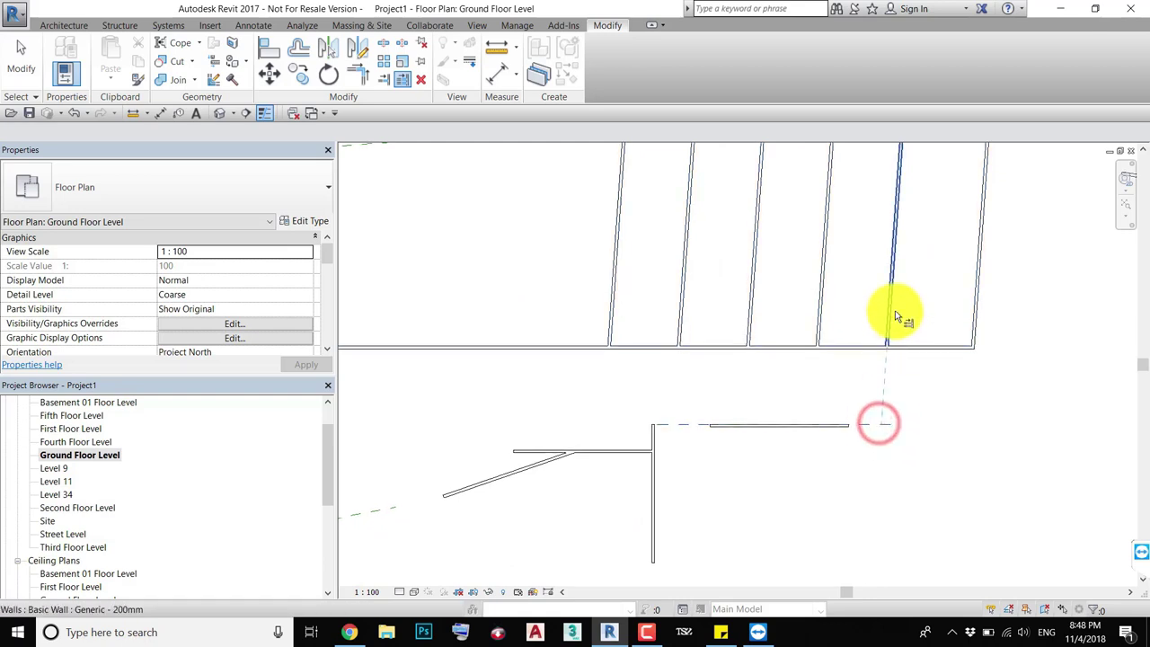
left_click(895, 311)
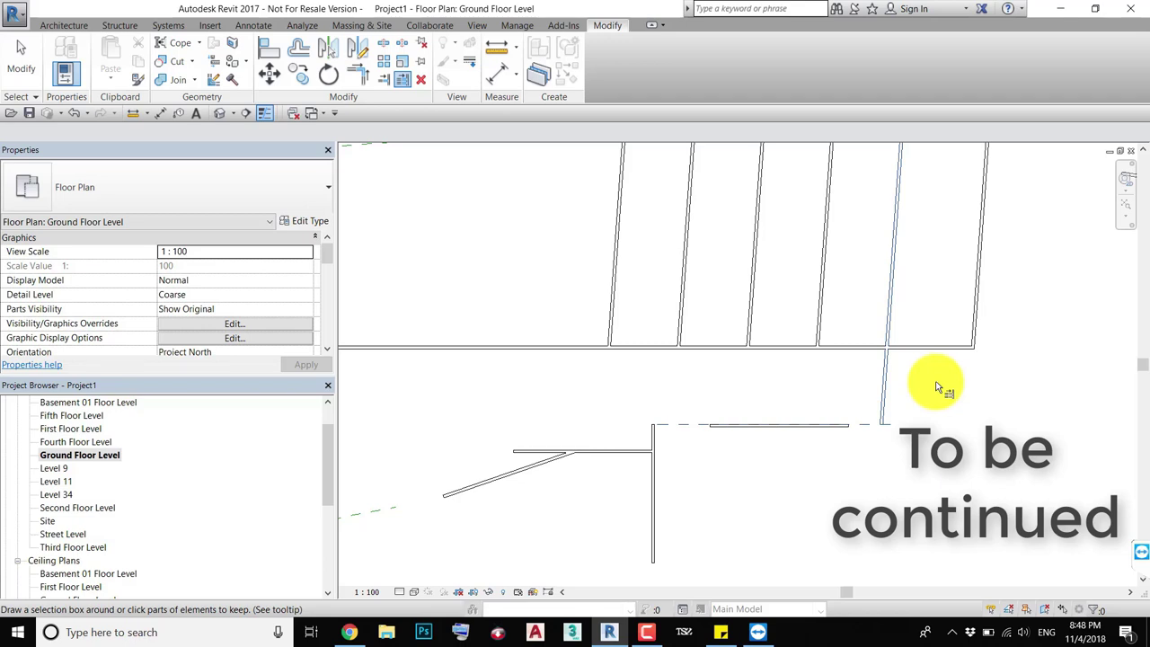
key("Escape")
key("Escape")
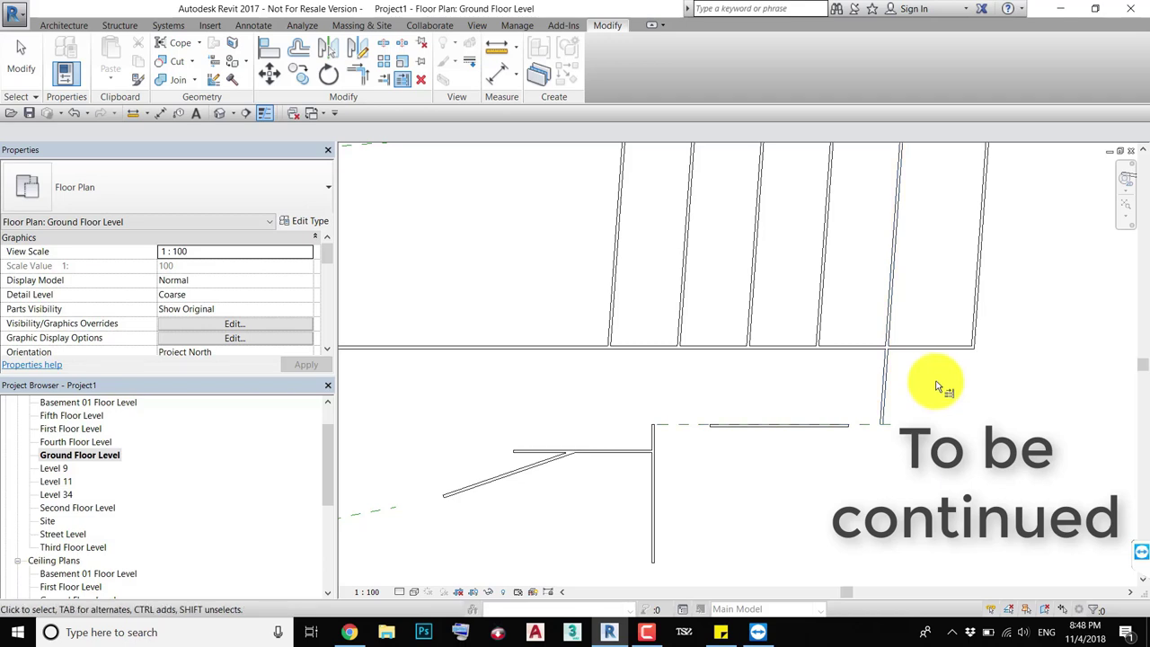